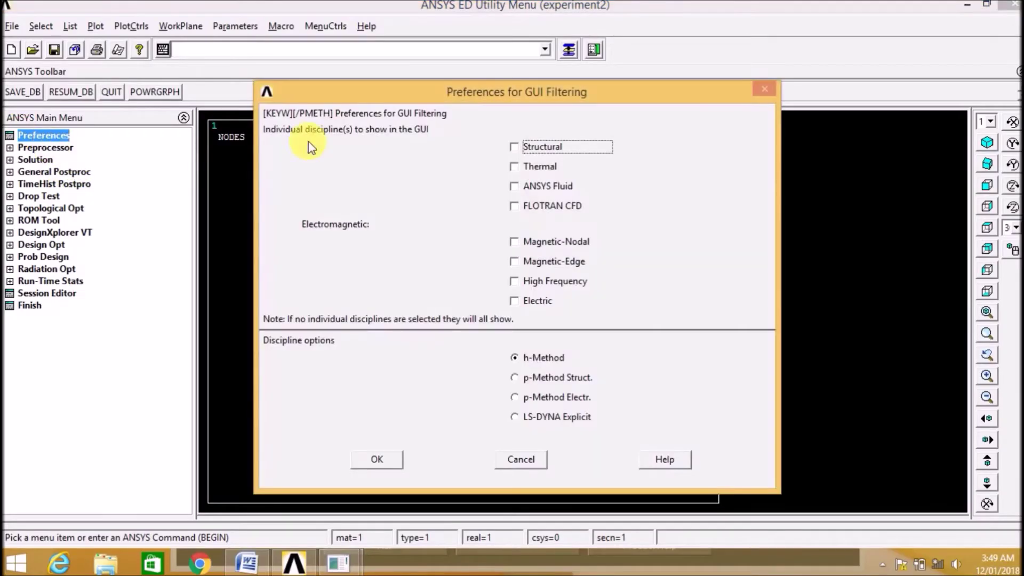
Filter preferences to Structural and add element type 1 as LINK1 (2D spar).
click(515, 147)
click(384, 460)
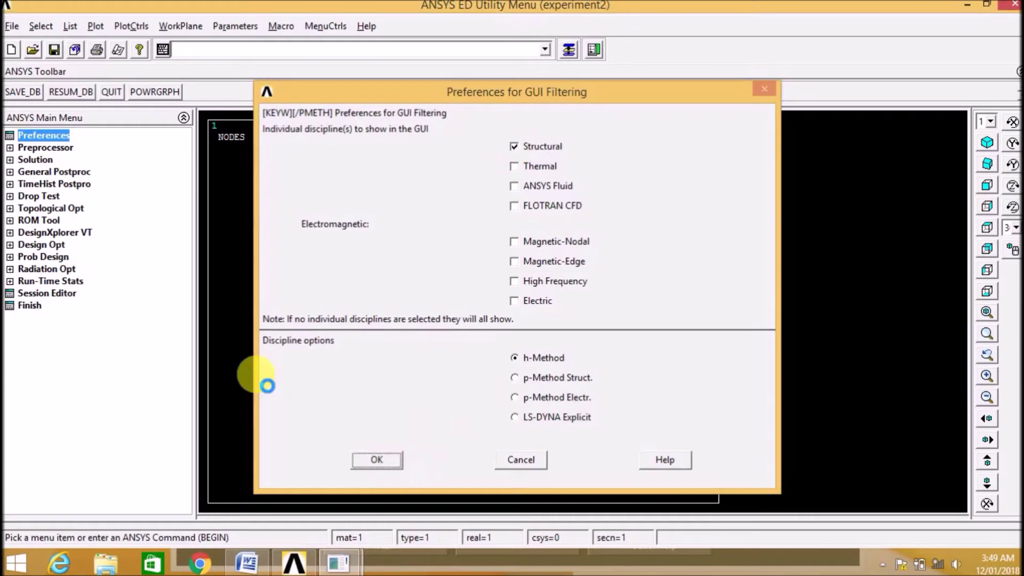
click(38, 148)
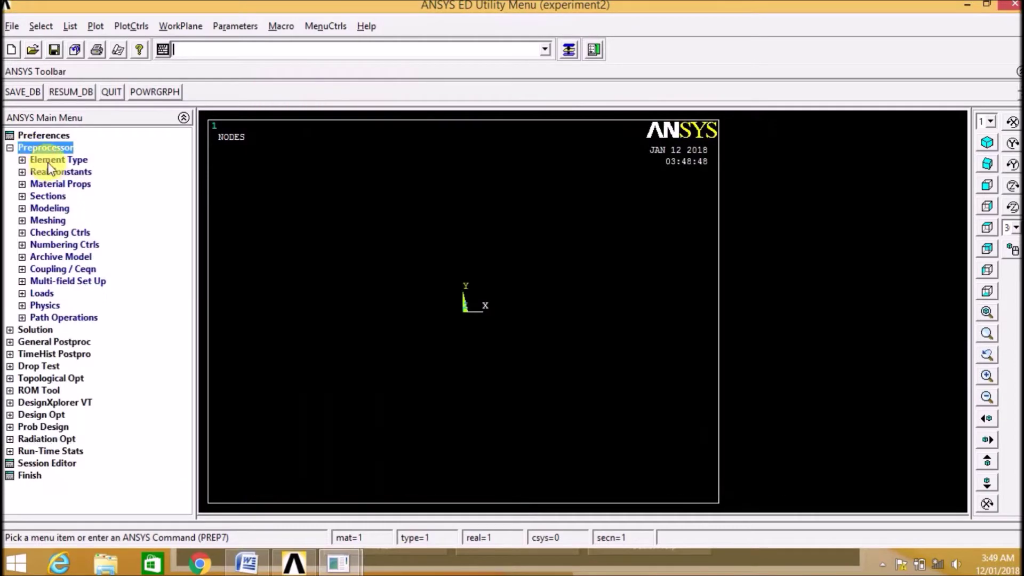
click(56, 160)
click(89, 170)
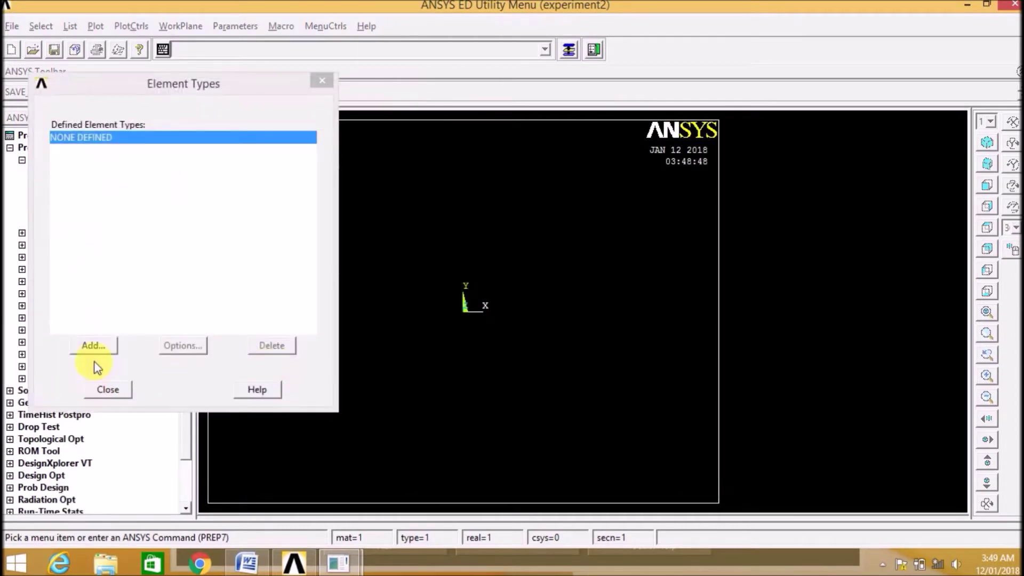
click(94, 346)
click(543, 240)
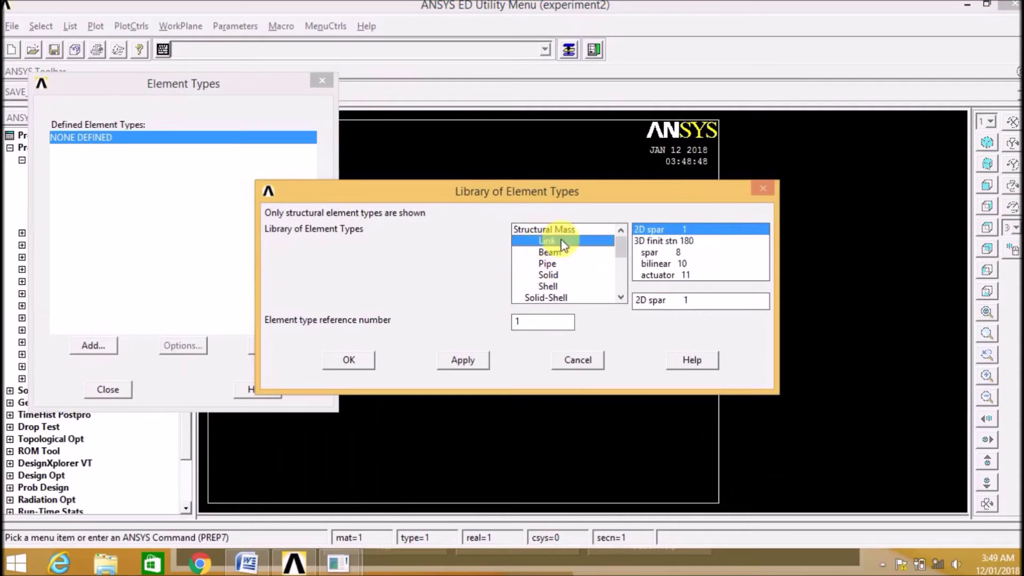
click(373, 358)
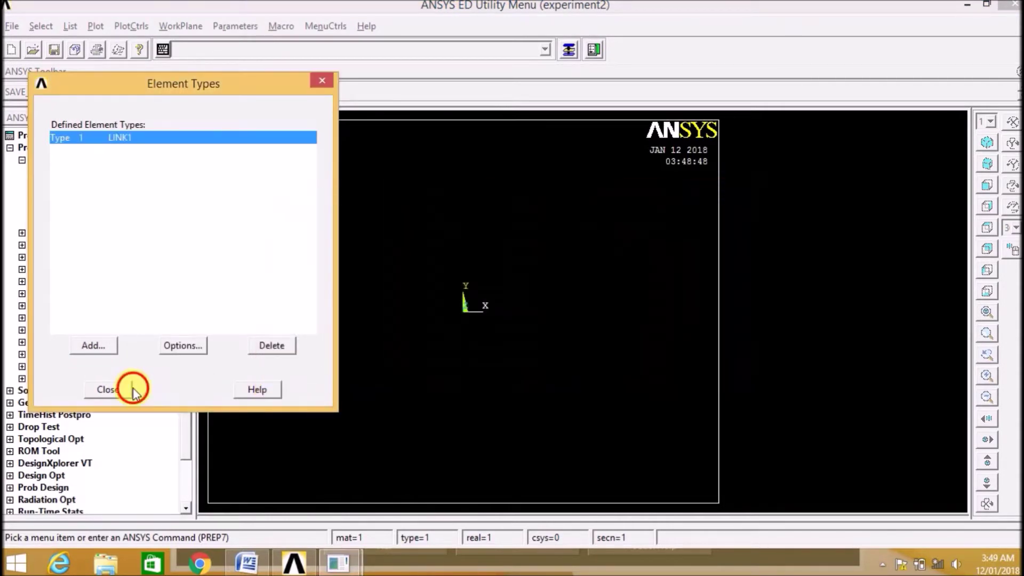
click(128, 390)
Add real constant set 1 for LINK1 with a cross-sectional area of 10000.
click(22, 159)
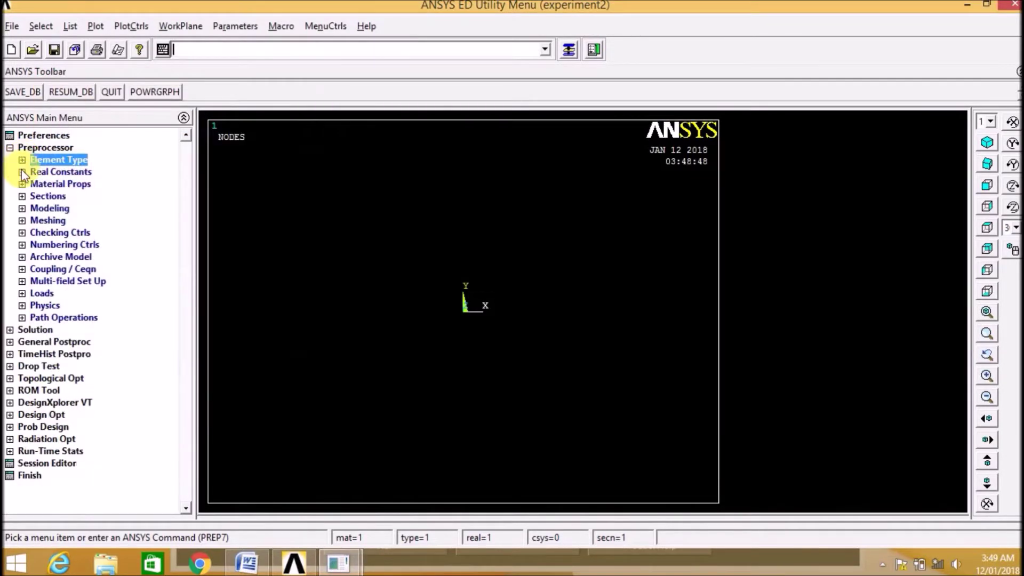
click(22, 172)
click(38, 184)
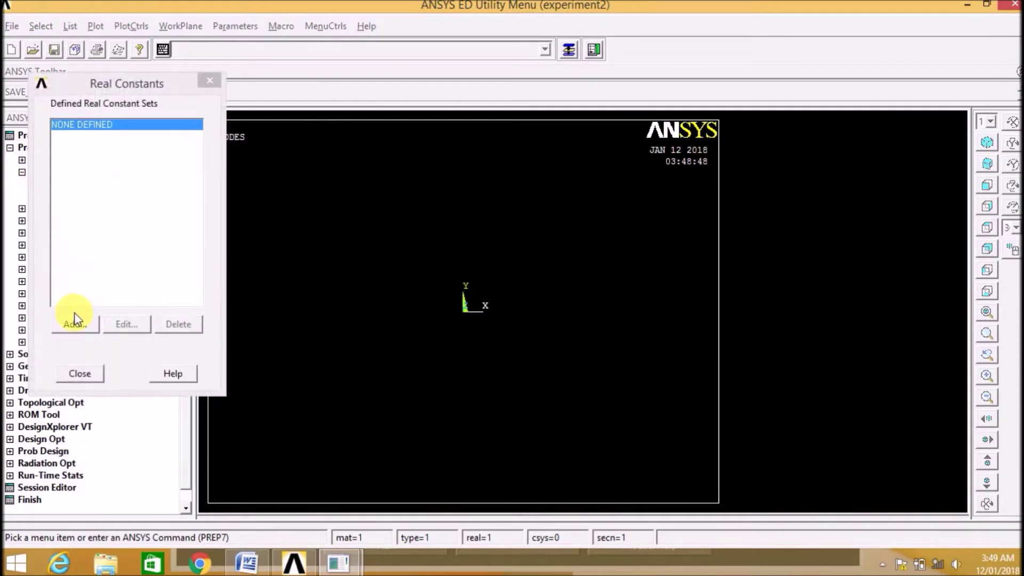
click(79, 324)
click(83, 369)
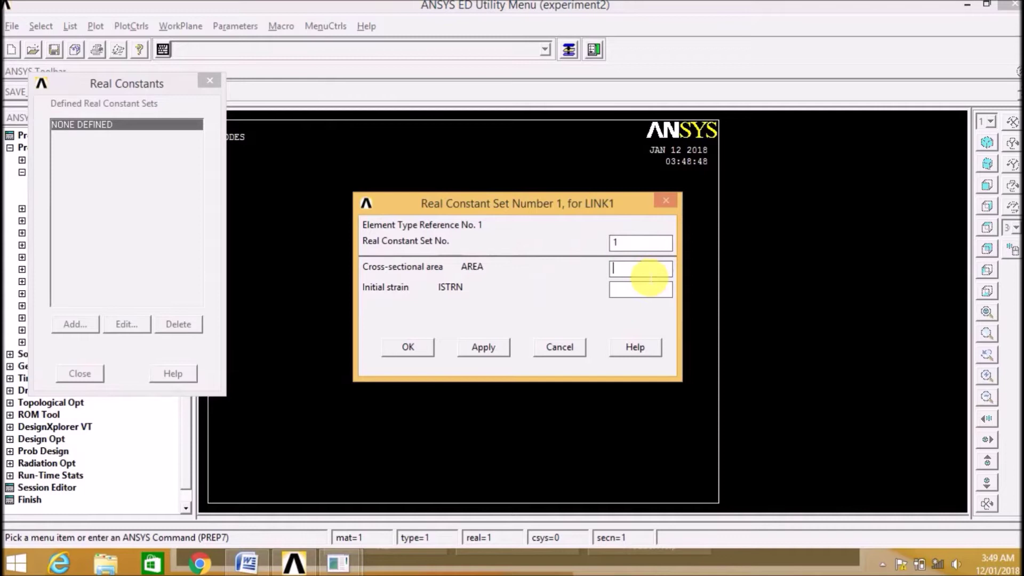
text(10000)
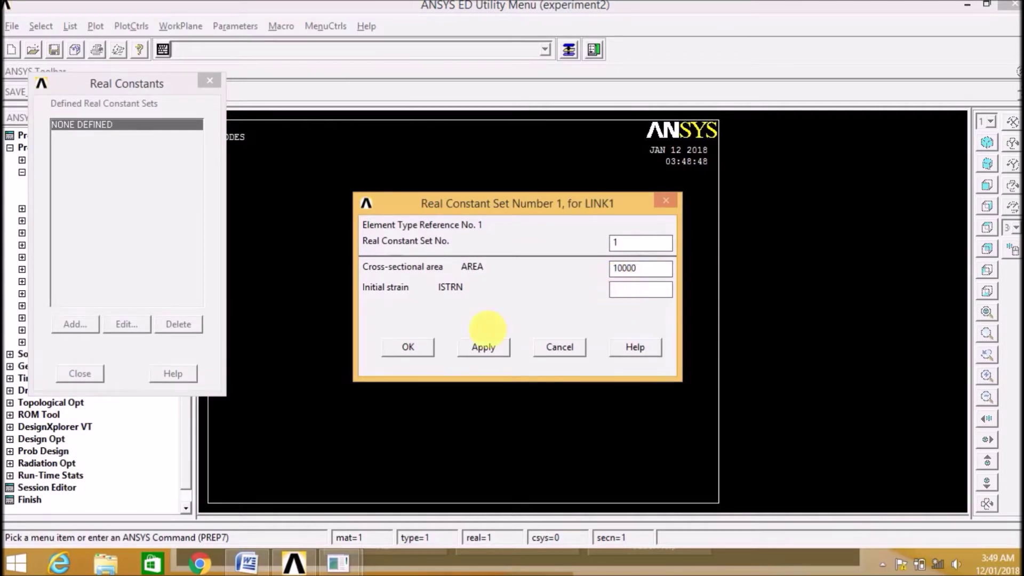
click(426, 348)
click(80, 373)
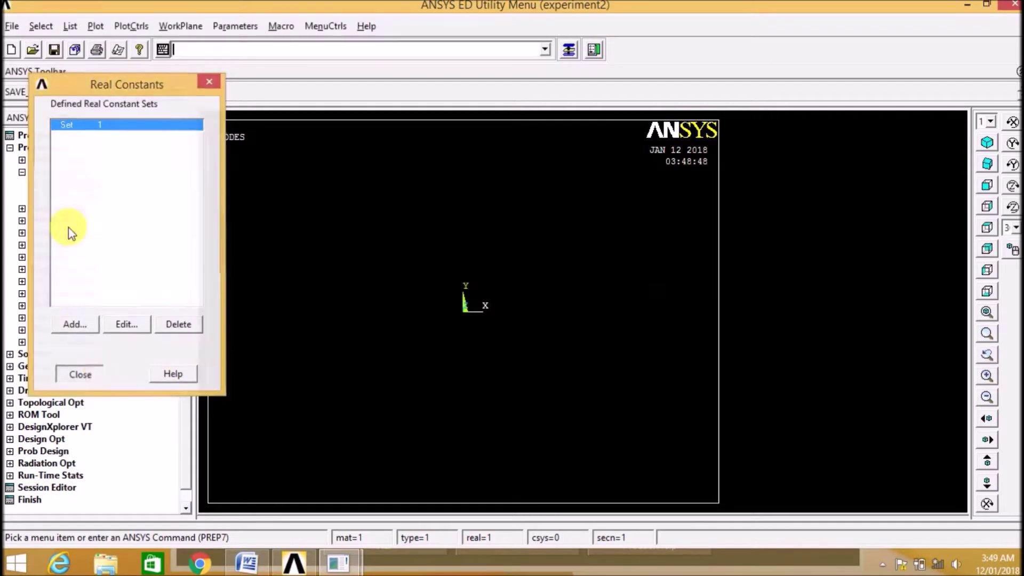
click(22, 173)
click(22, 185)
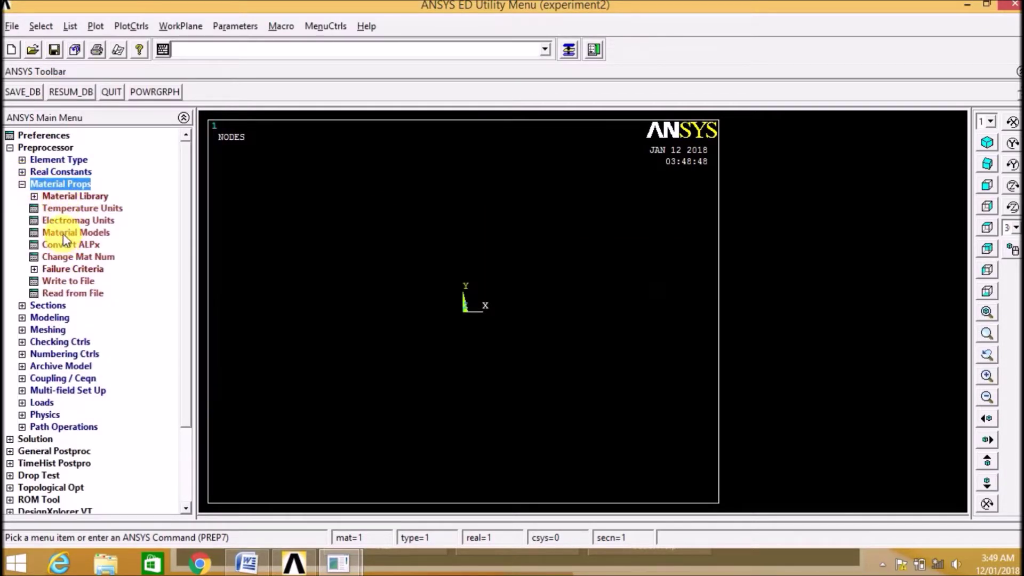
Define material 1 as linear isotropic elastic with EX 2e5 and PRXY 0.3.
click(63, 234)
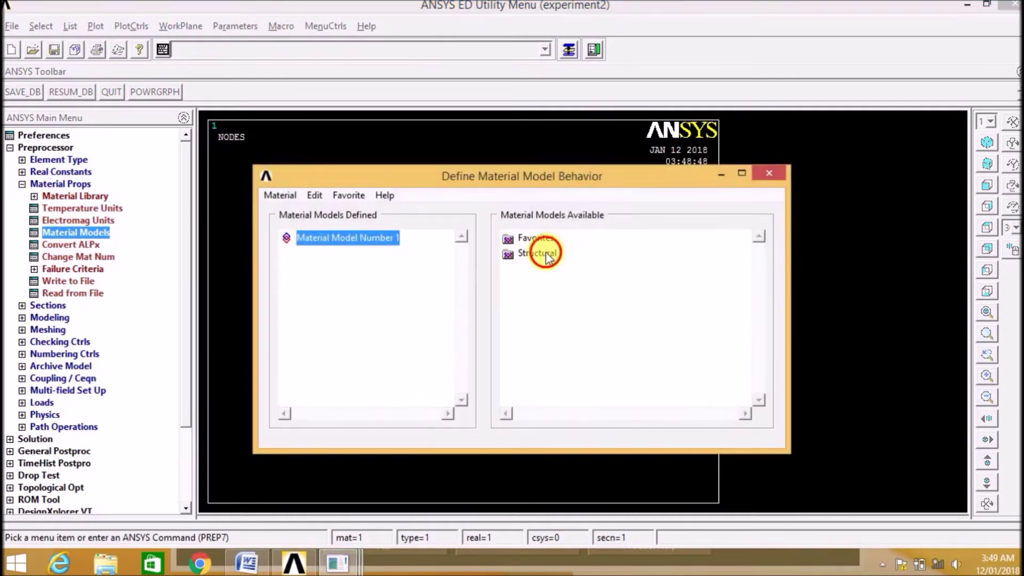
double_click(555, 253)
double_click(549, 268)
click(576, 284)
double_click(576, 283)
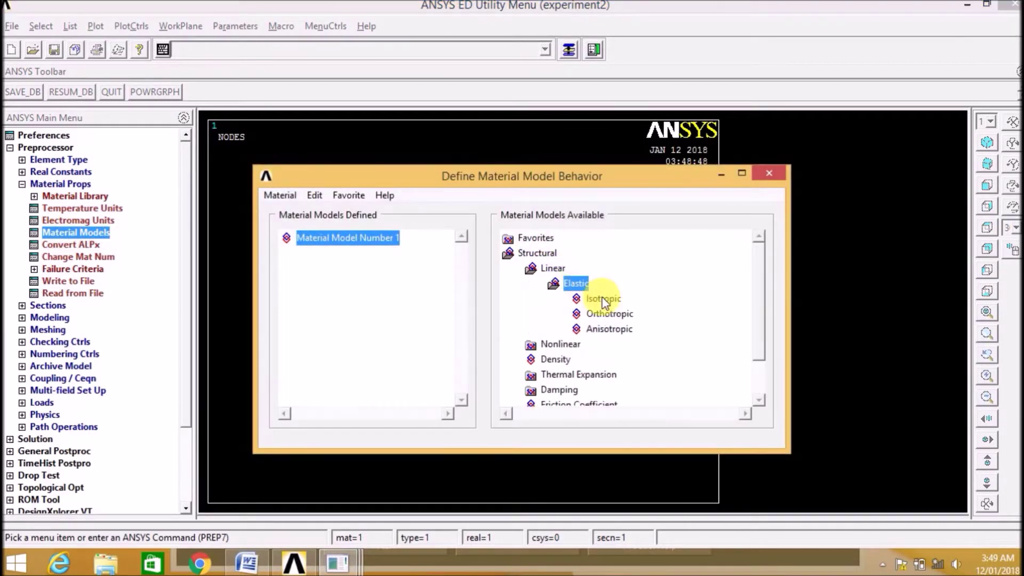
double_click(600, 297)
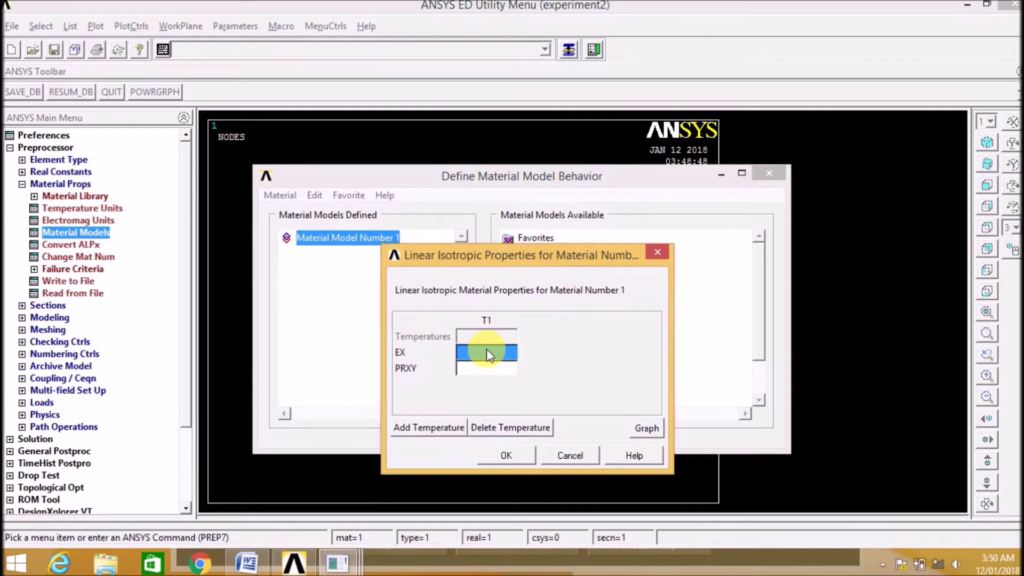
text(2e5)
click(468, 368)
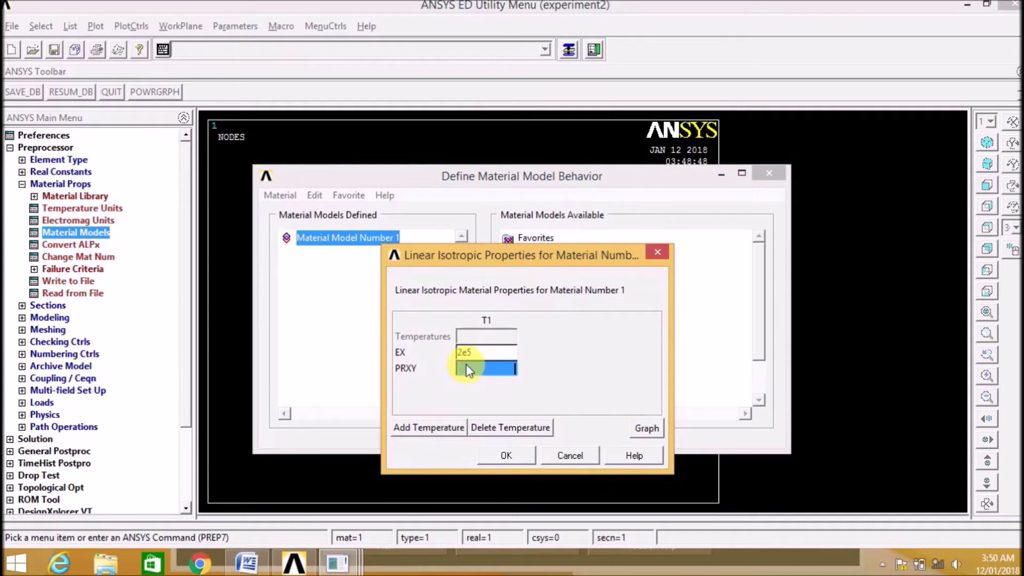
text(0.3)
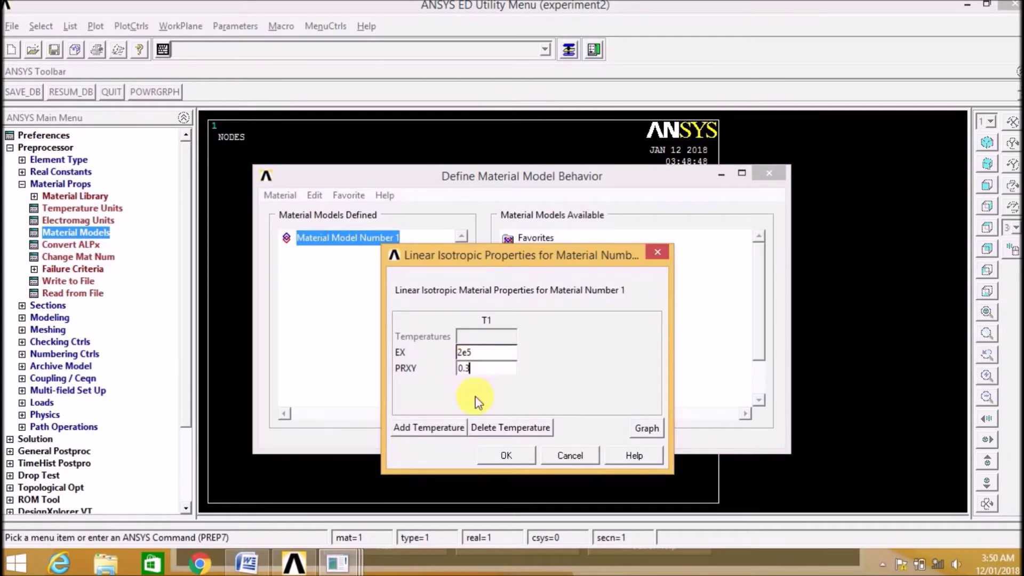
click(526, 458)
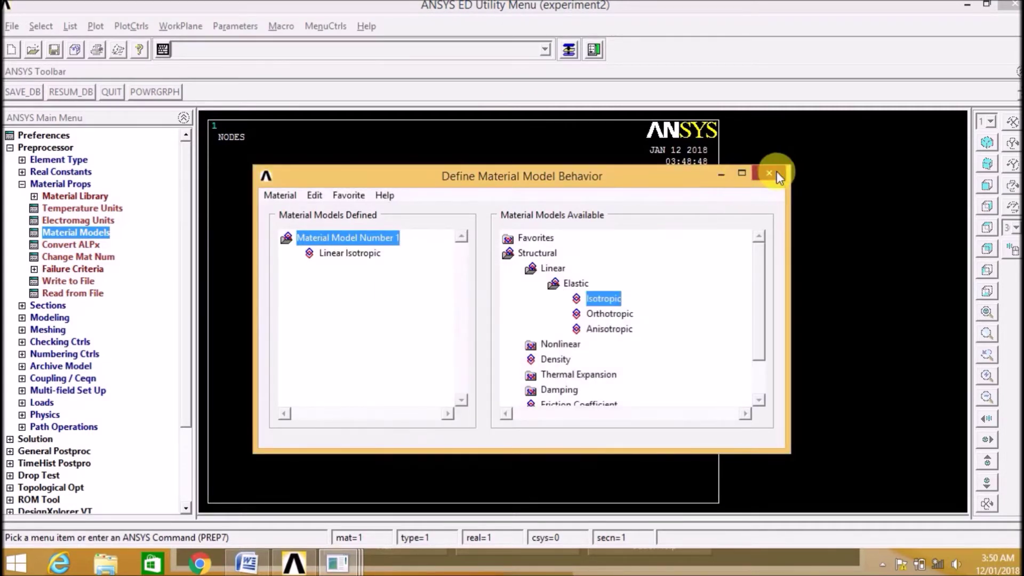
click(774, 172)
click(22, 186)
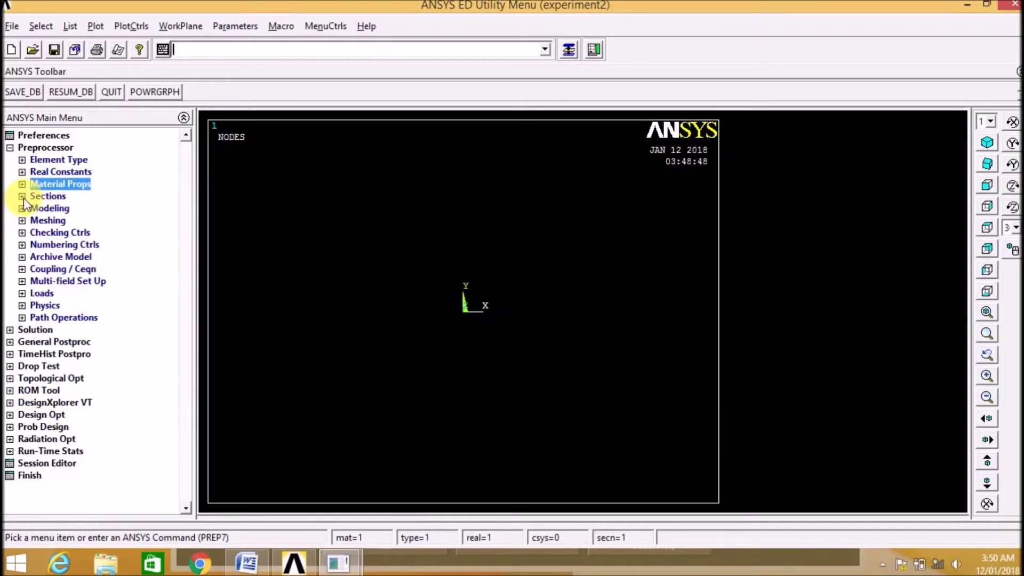
click(21, 196)
Create node 1 at the origin in the active coordinate system.
click(22, 196)
click(23, 208)
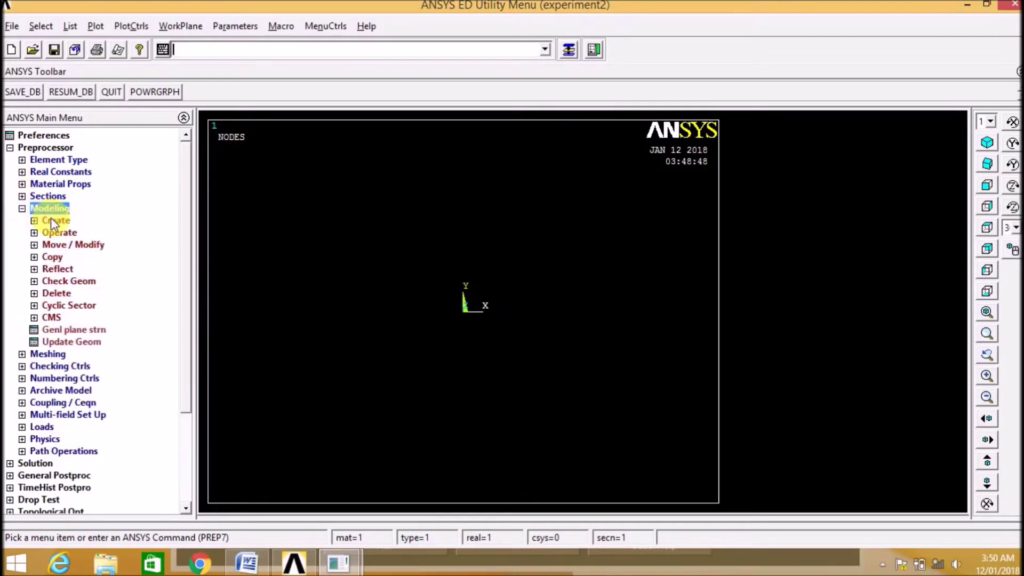
click(35, 220)
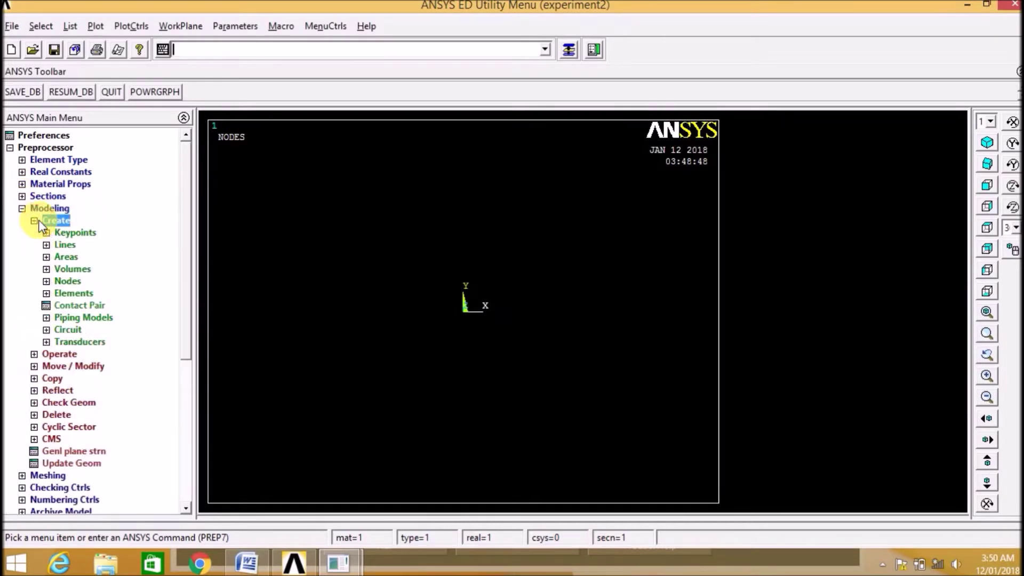
click(47, 281)
click(101, 306)
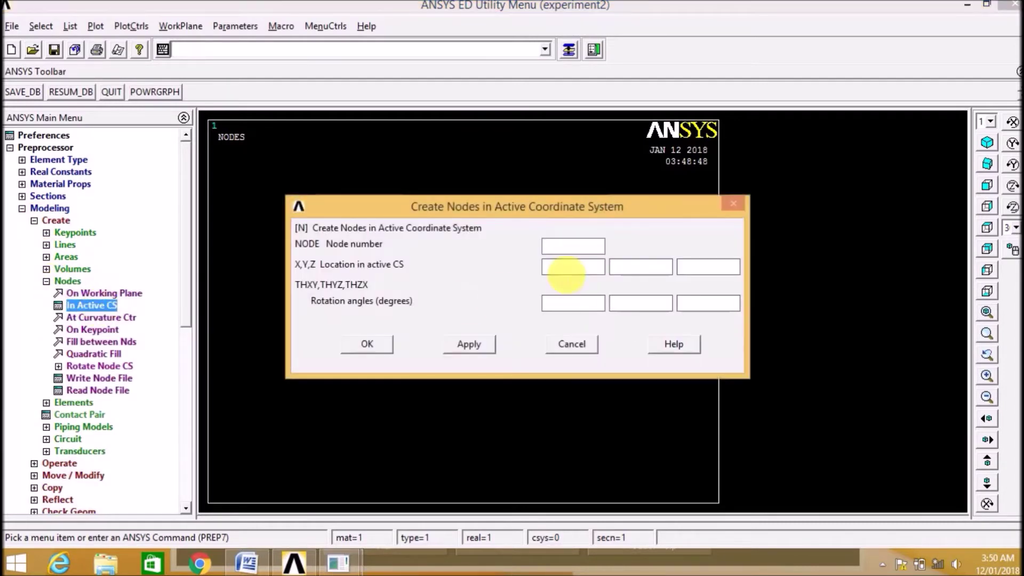
text(1)
click(468, 345)
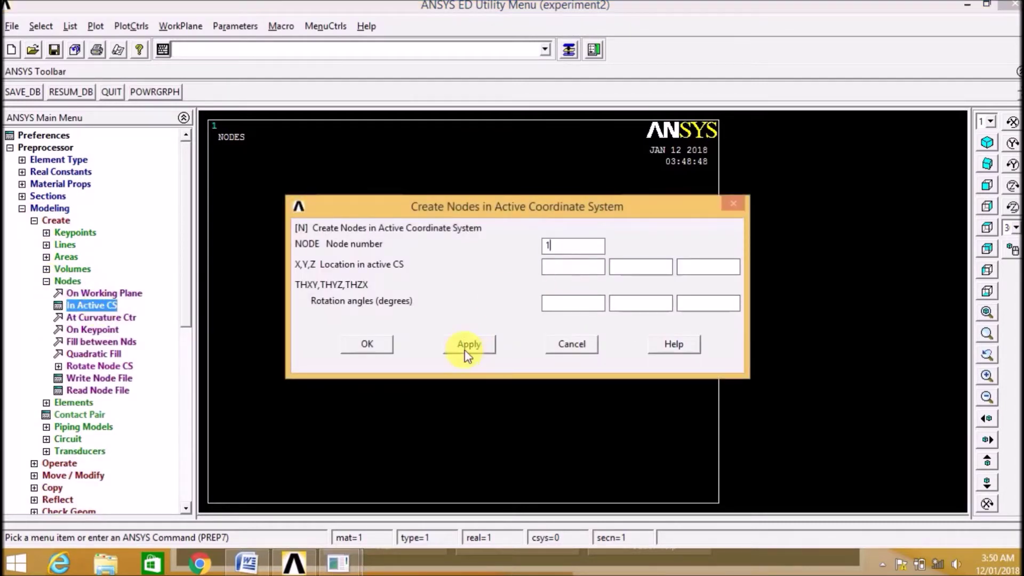
Create node 2 at X=500 and node 3 at X=1000.
click(567, 249)
double_click(548, 246)
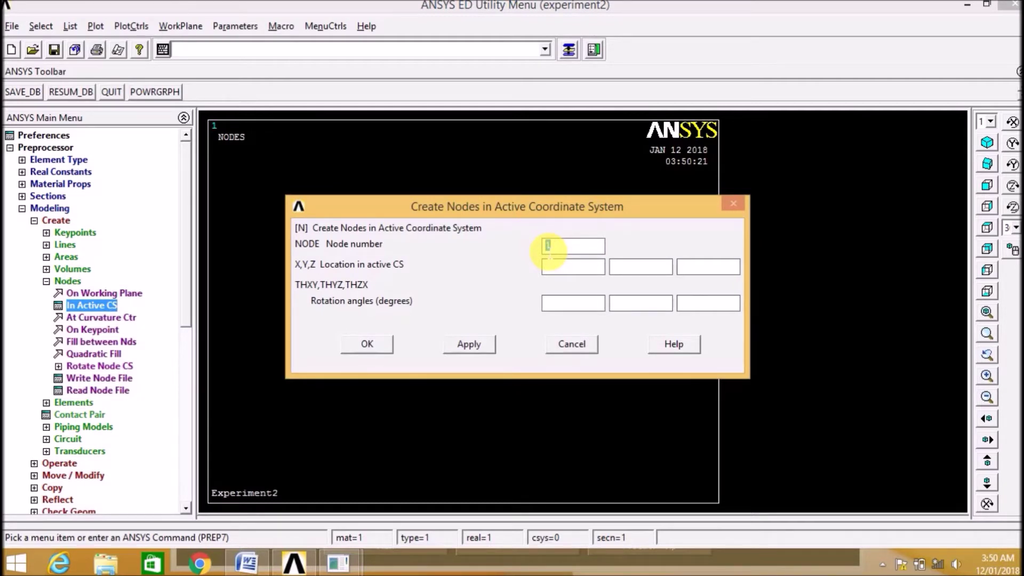
text(2)
text(500)
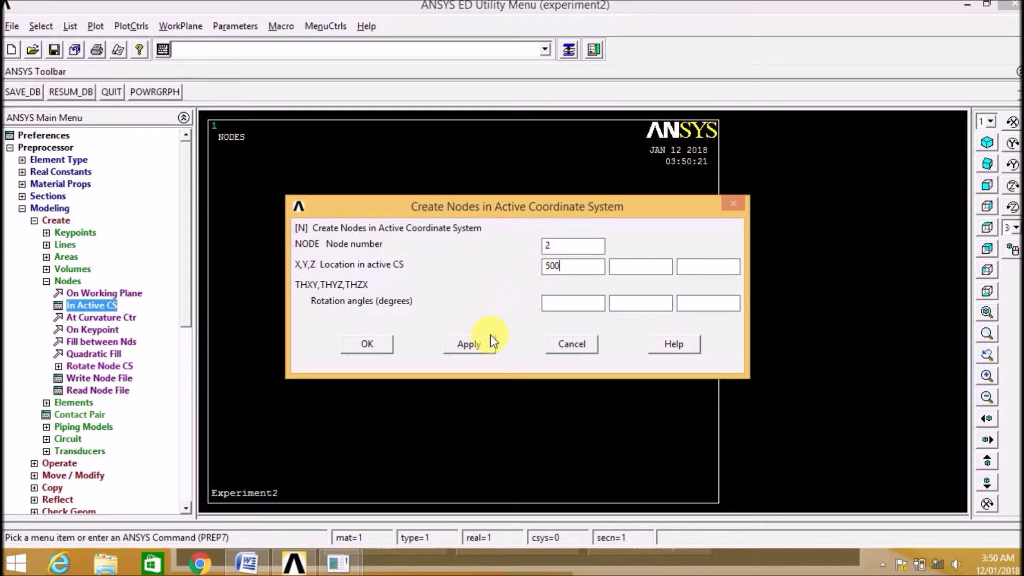
click(485, 344)
text(3)
drag(573, 267, 538, 271)
text(1000)
click(389, 344)
click(49, 280)
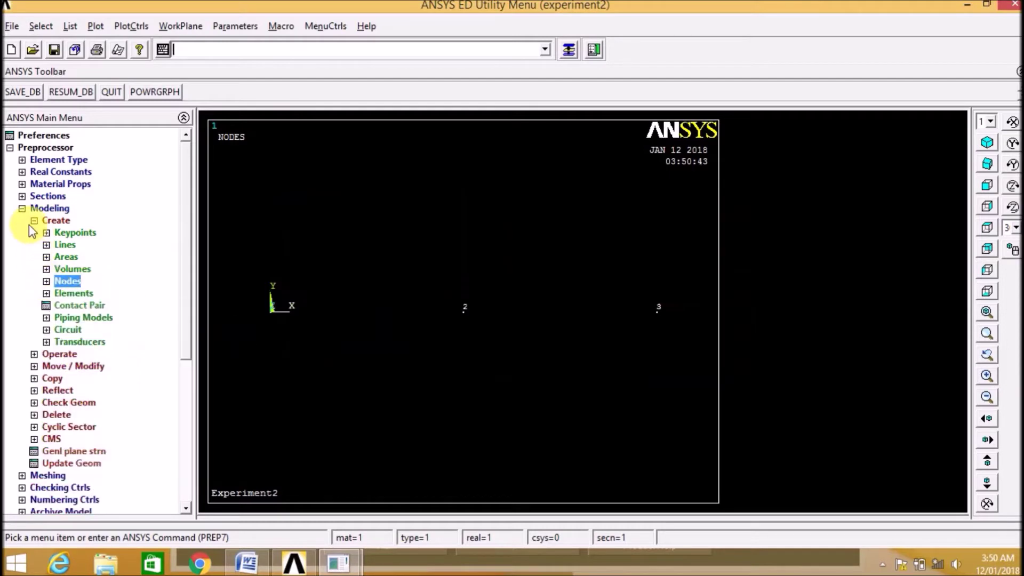
Create the first bar element between nodes 1 and 2.
click(52, 294)
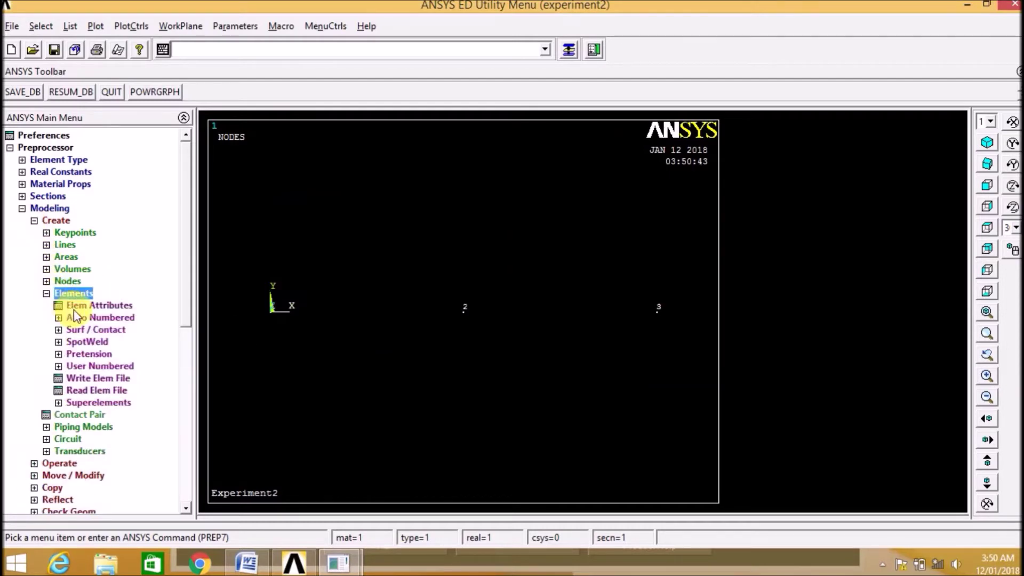
click(70, 318)
click(92, 327)
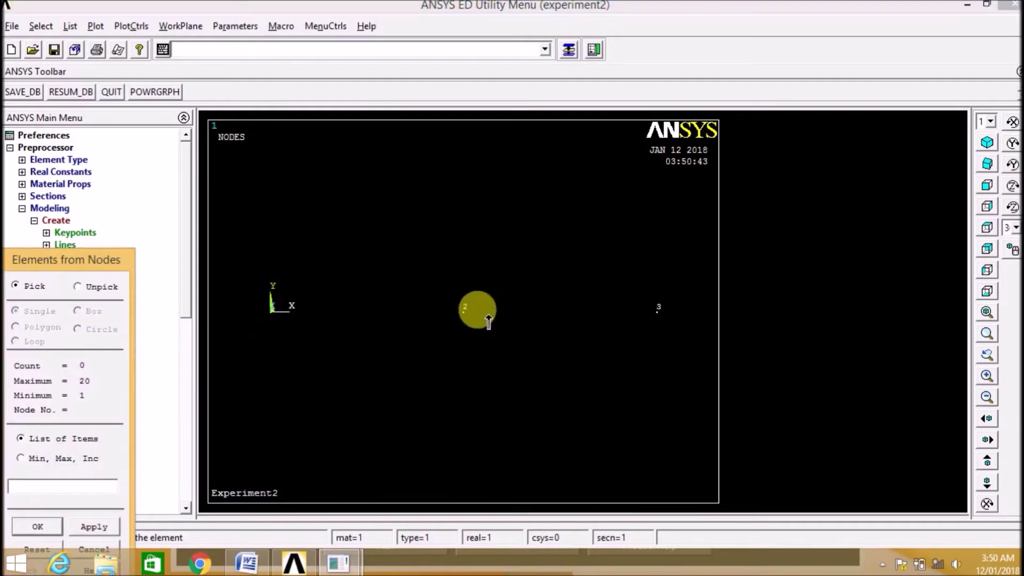
click(271, 311)
click(465, 323)
click(93, 527)
Create the second element between nodes 2 and 3 and collapse the Preprocessor menus.
click(472, 320)
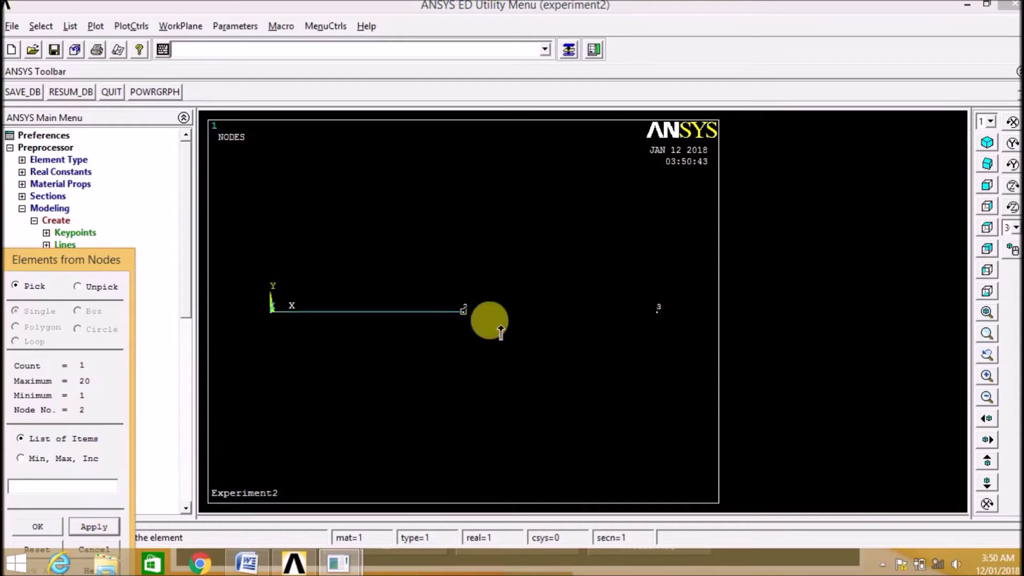
click(667, 324)
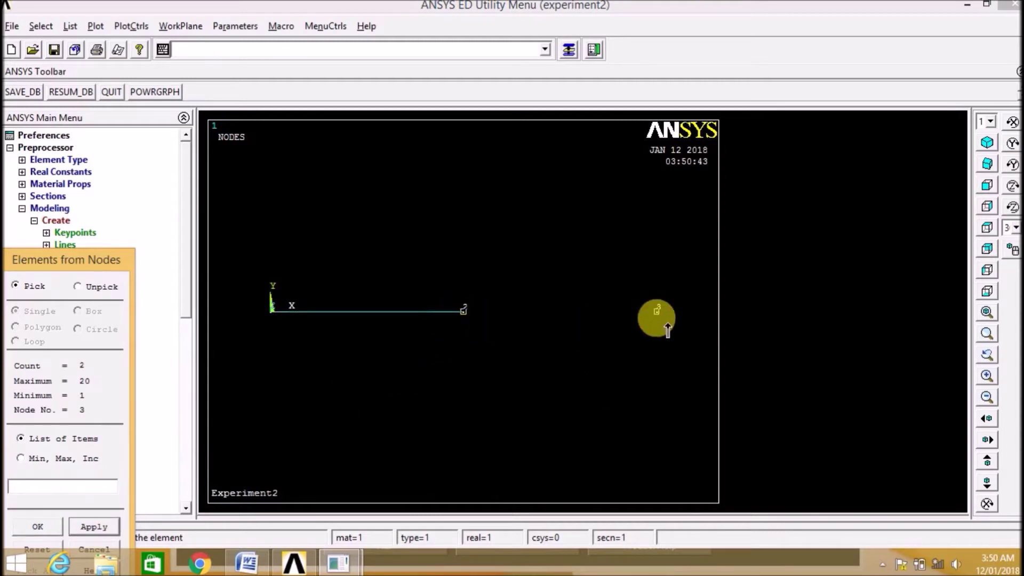
click(53, 525)
click(58, 318)
click(46, 293)
click(34, 221)
click(22, 208)
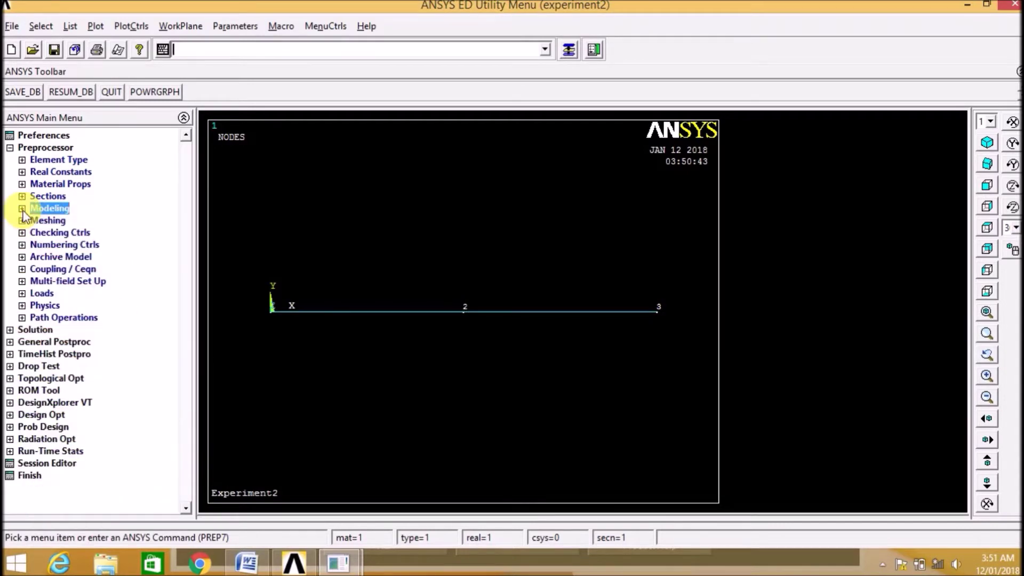
click(10, 148)
Constrain all degrees of freedom (All DOF) at node 1.
click(32, 159)
click(35, 184)
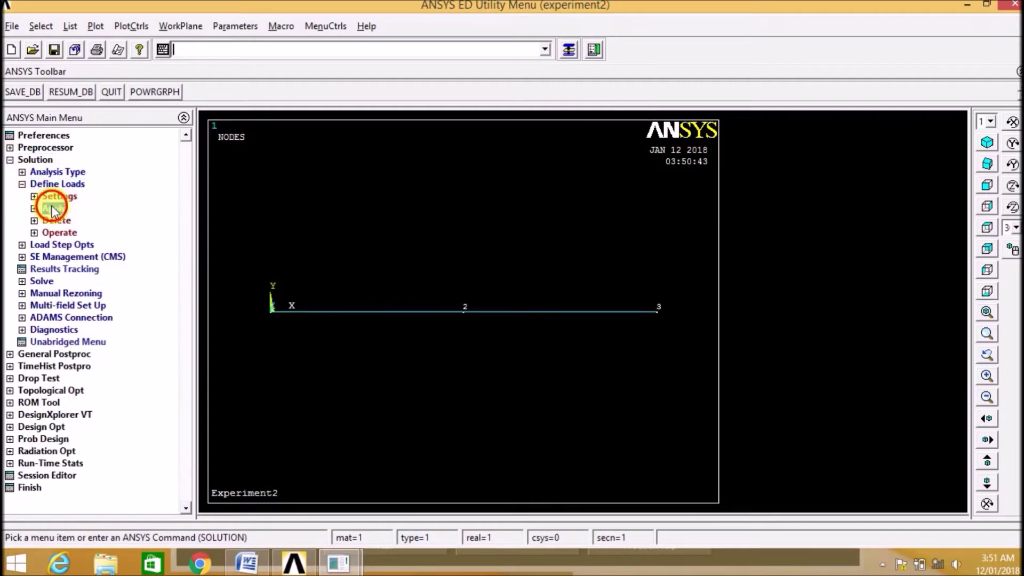
click(61, 209)
click(73, 221)
click(80, 233)
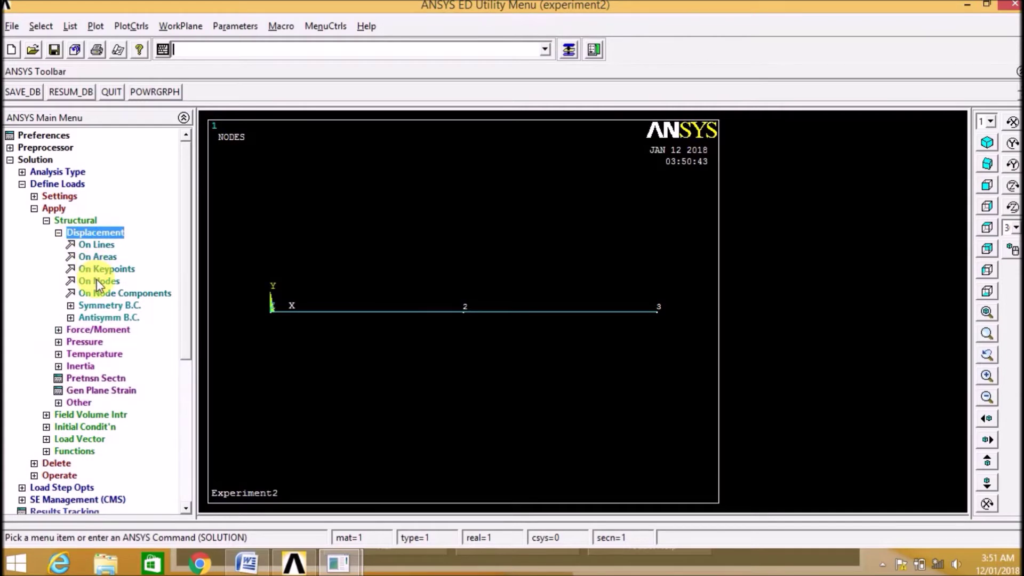
click(97, 282)
click(269, 310)
click(57, 527)
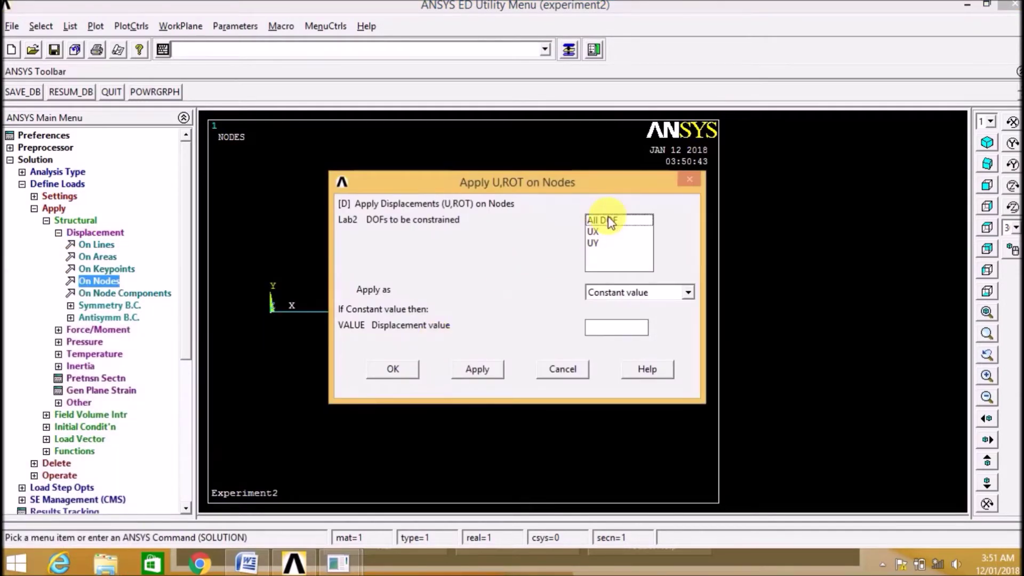
click(609, 222)
click(412, 369)
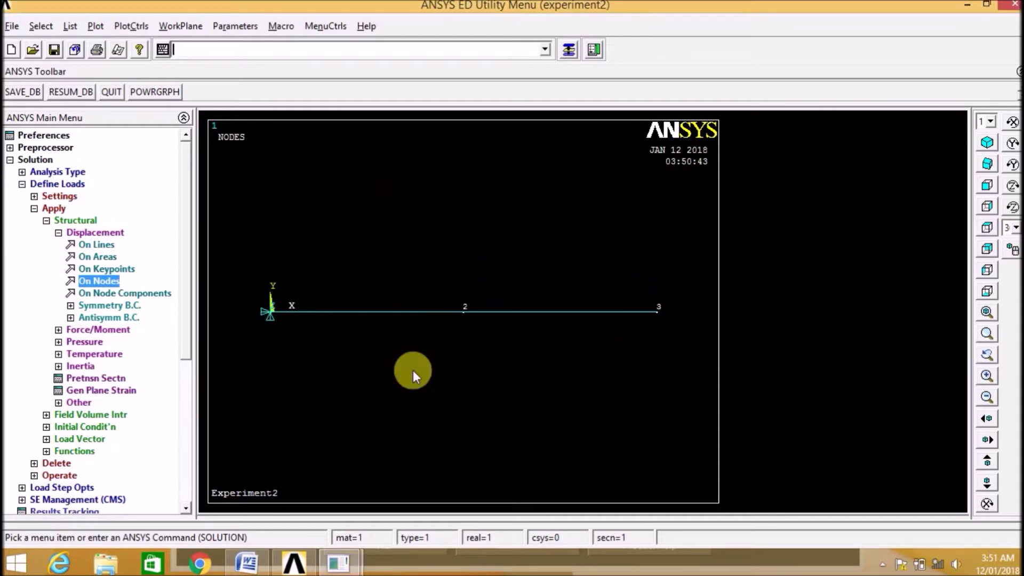
double_click(66, 234)
click(69, 245)
Apply an FX force of -10000 at node 3.
click(77, 269)
click(677, 318)
click(42, 530)
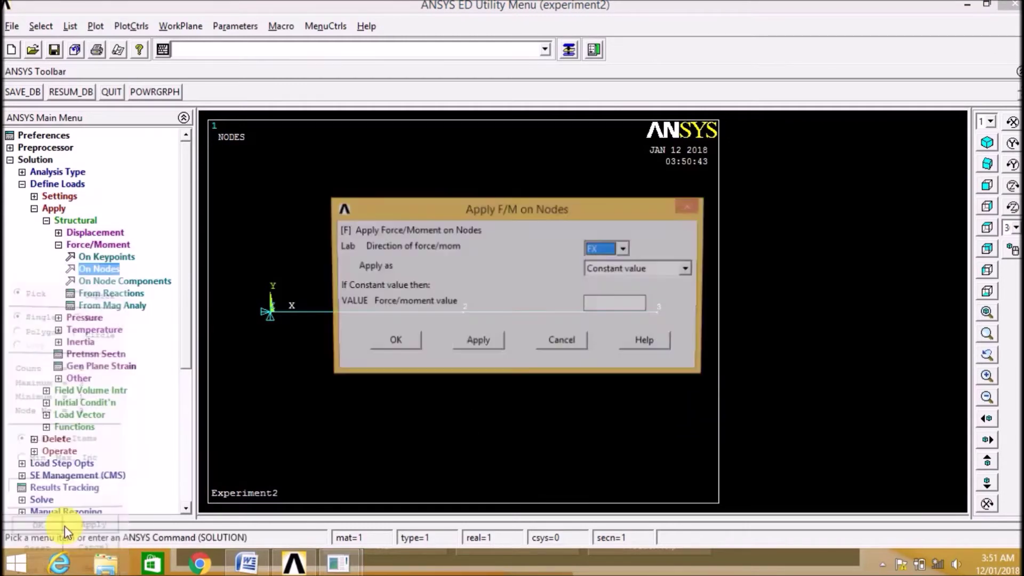
click(610, 304)
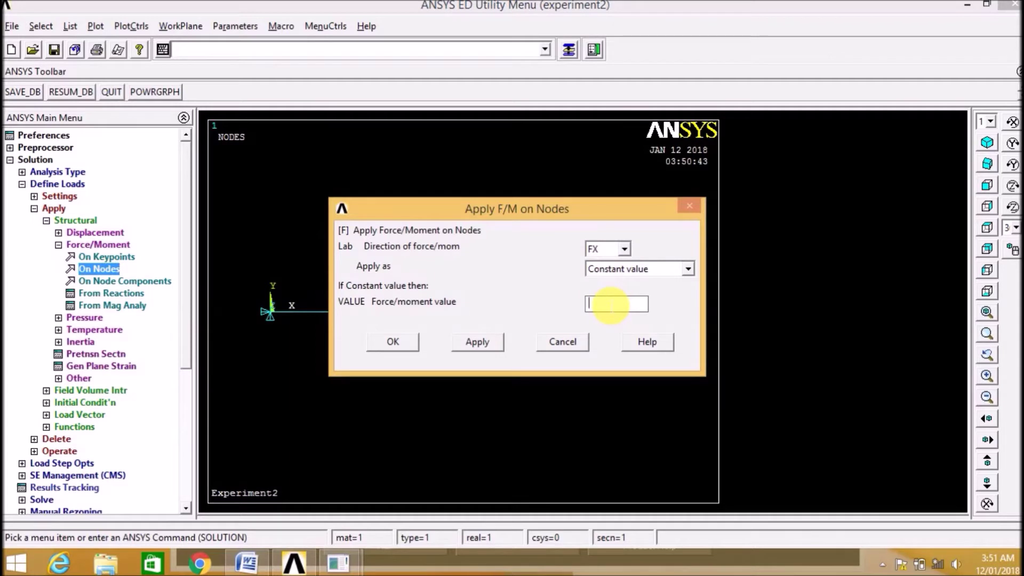
text(-1000)
key(Home)
key(shift+Right)
key(End)
click(405, 342)
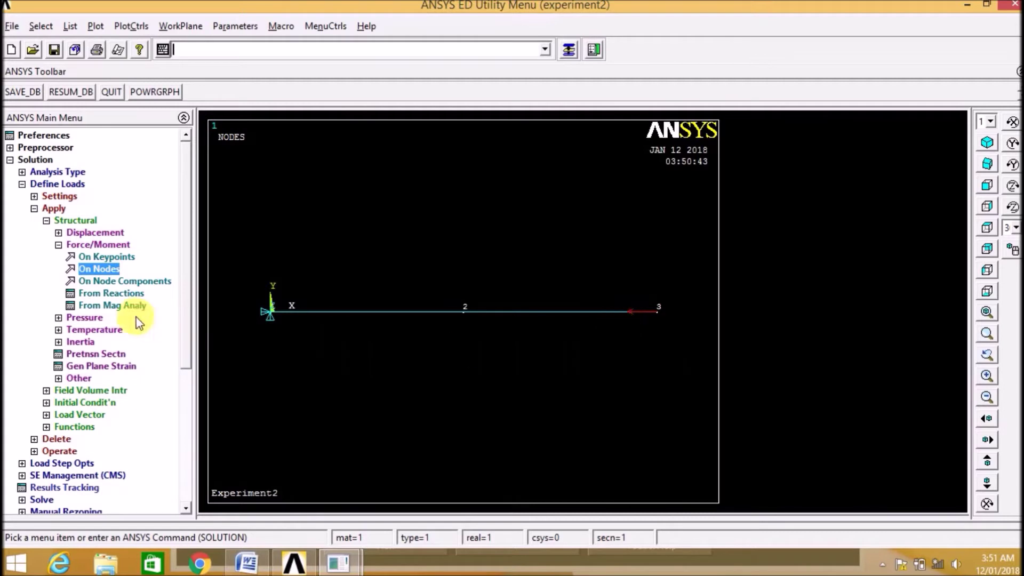
click(59, 244)
click(46, 220)
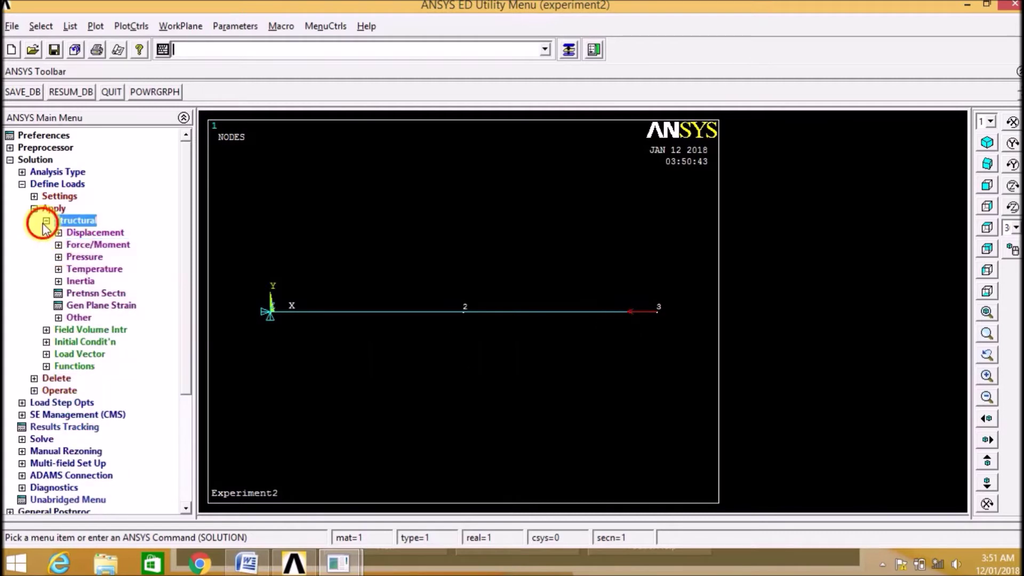
click(34, 209)
click(22, 184)
Solve the current load step and close the 'Solution is done!' note and status window.
click(11, 160)
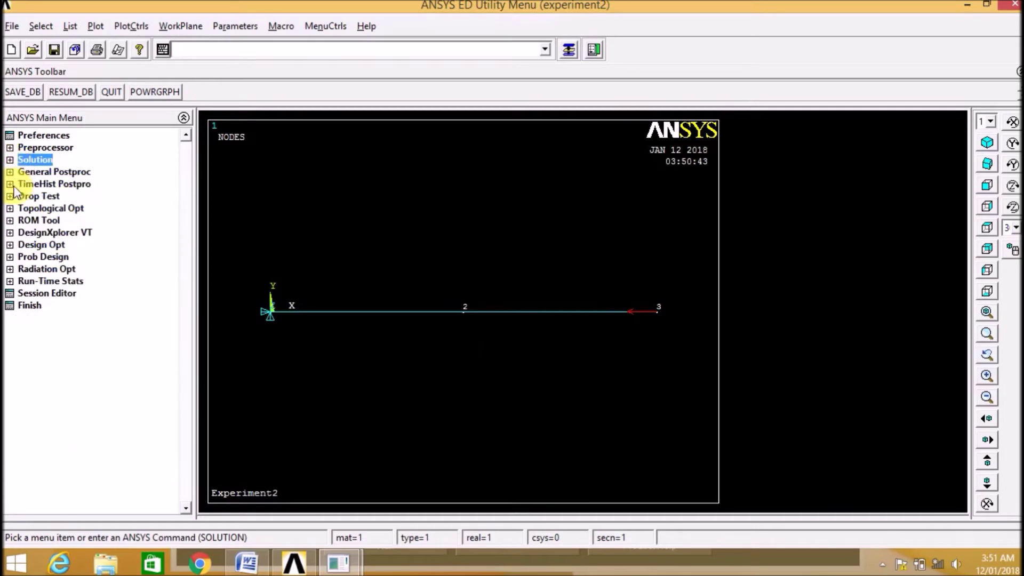
click(10, 160)
click(22, 233)
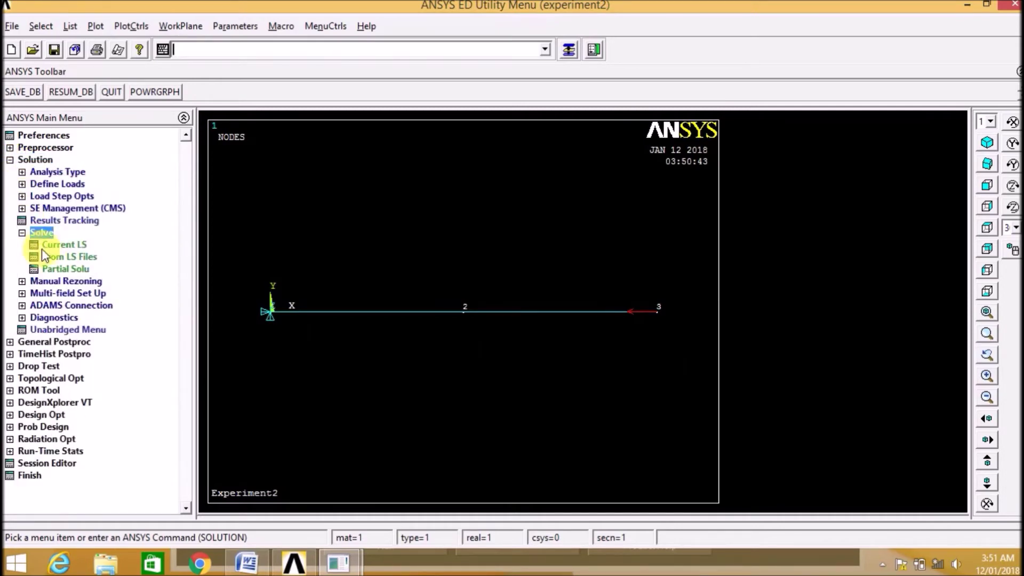
click(56, 244)
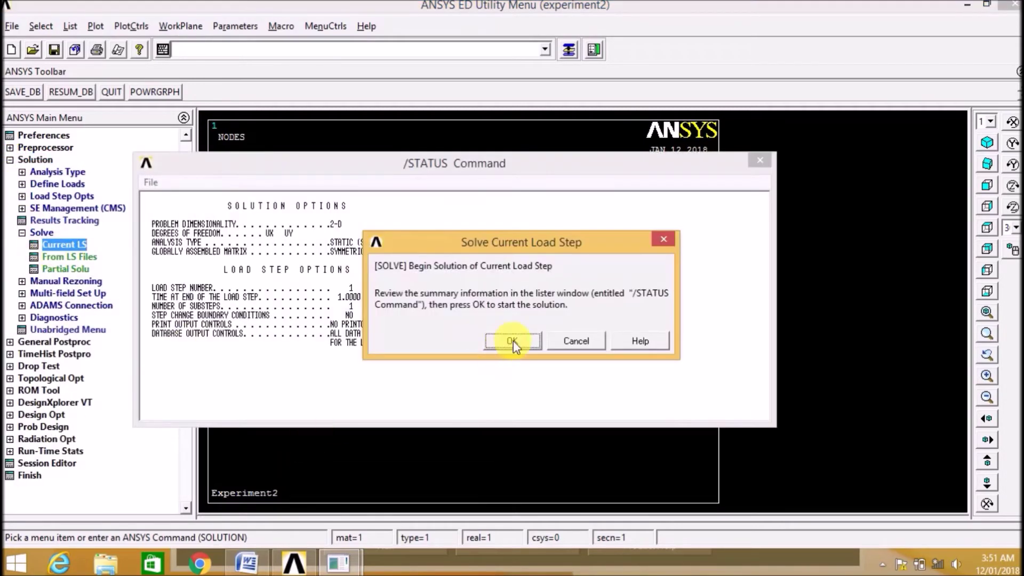
click(514, 340)
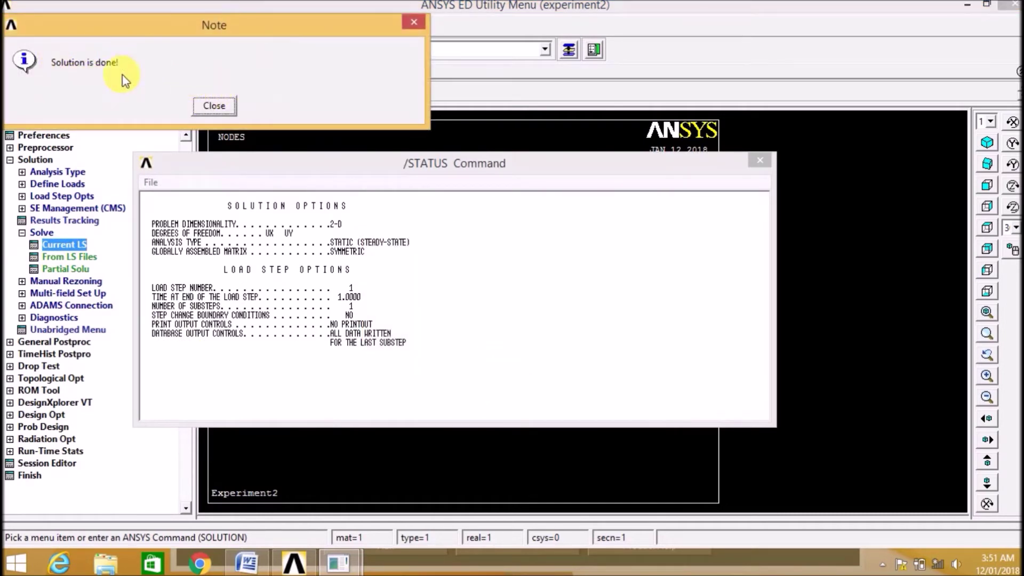
click(213, 106)
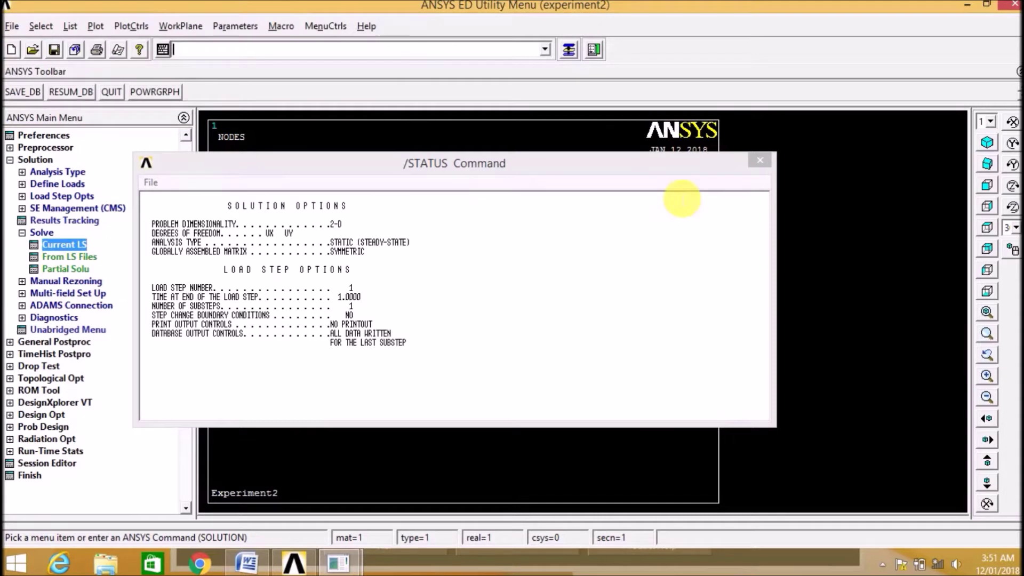
click(757, 167)
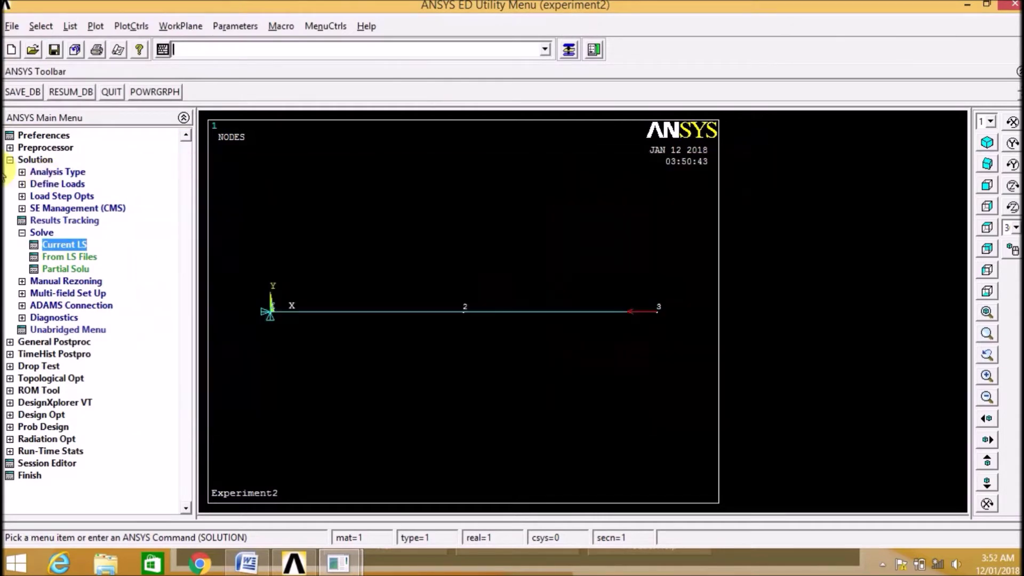
click(22, 232)
click(10, 160)
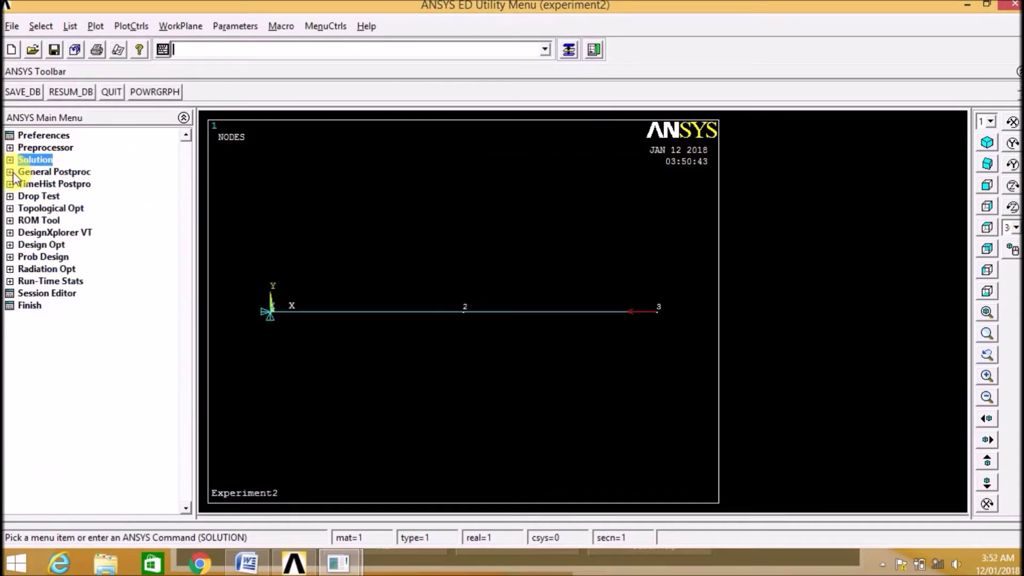
click(22, 174)
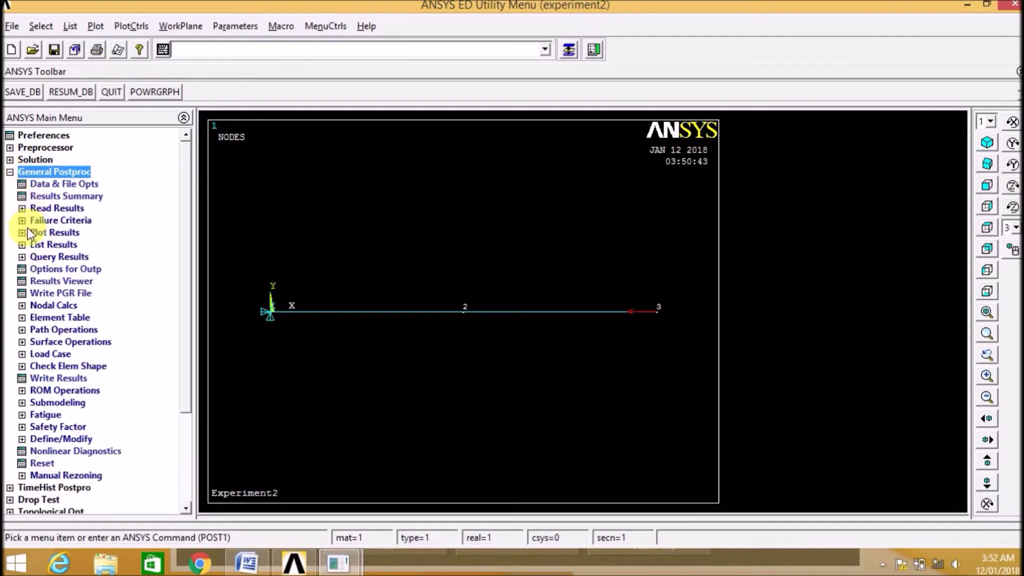
Plot the deformed shape together with the undeformed bar.
click(25, 233)
click(44, 247)
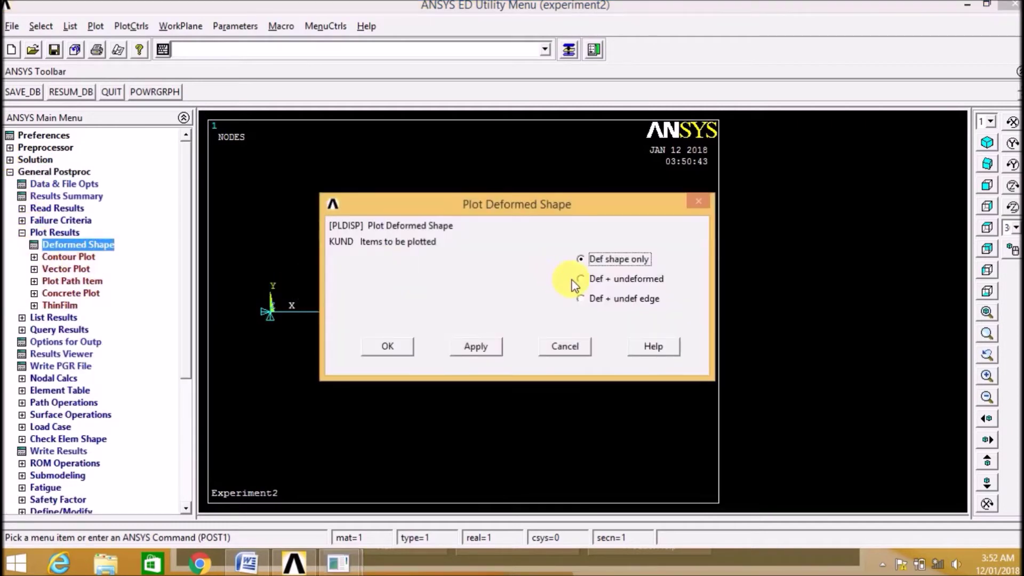
click(582, 279)
click(407, 349)
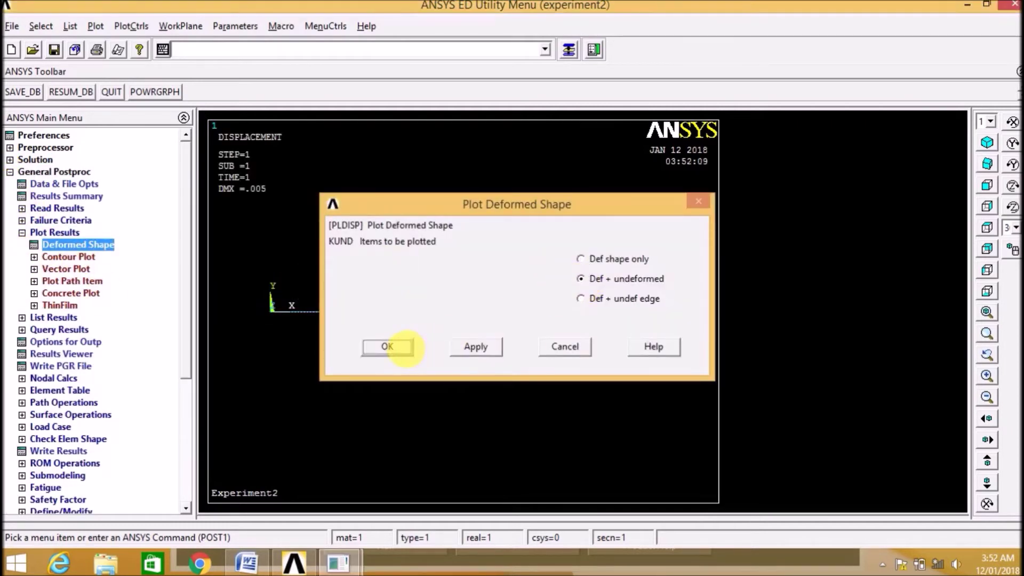
click(22, 233)
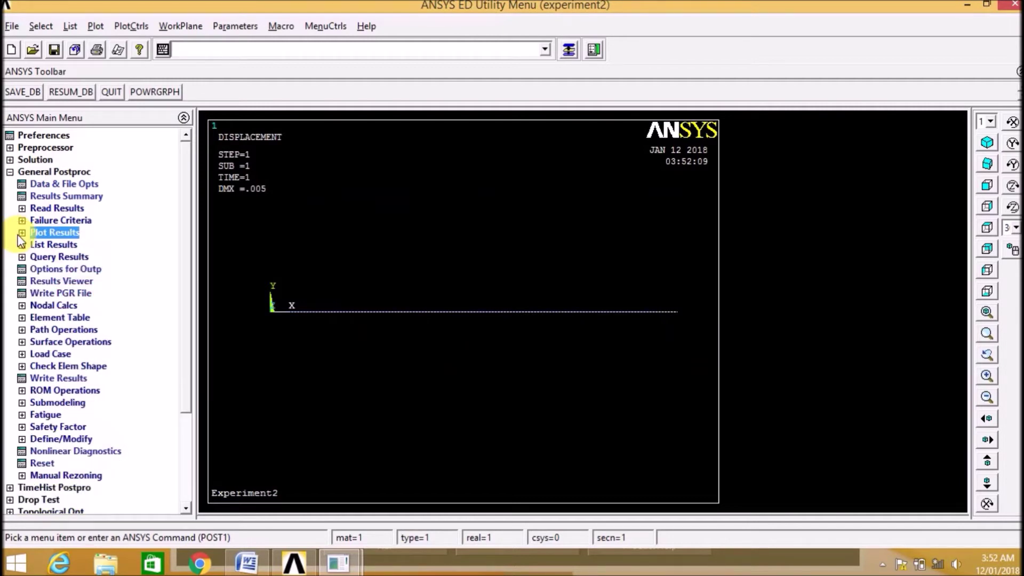
Add element table item LS1 by sequence number LS, 1.
click(40, 318)
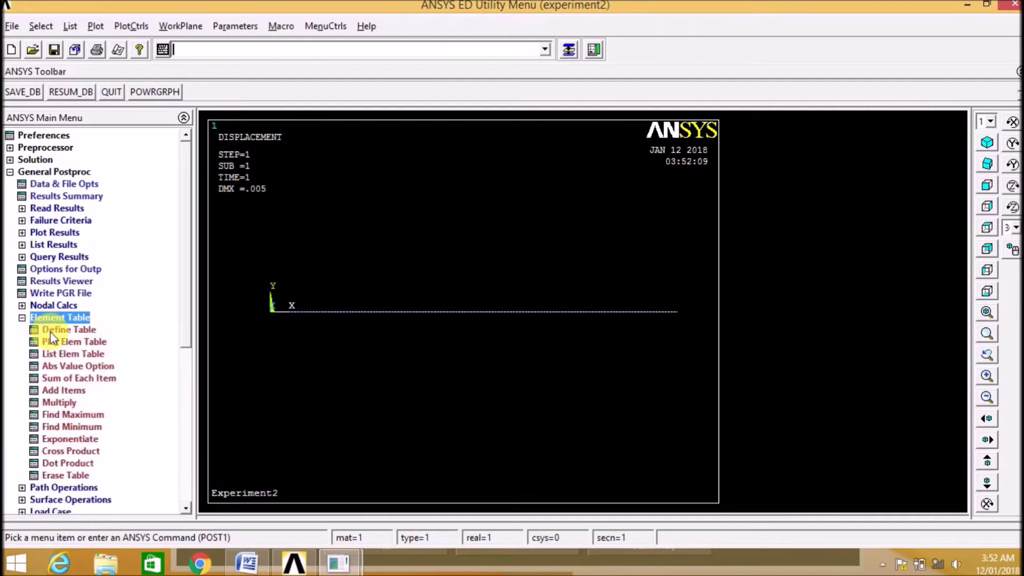
click(59, 330)
click(139, 346)
drag(599, 255, 602, 299)
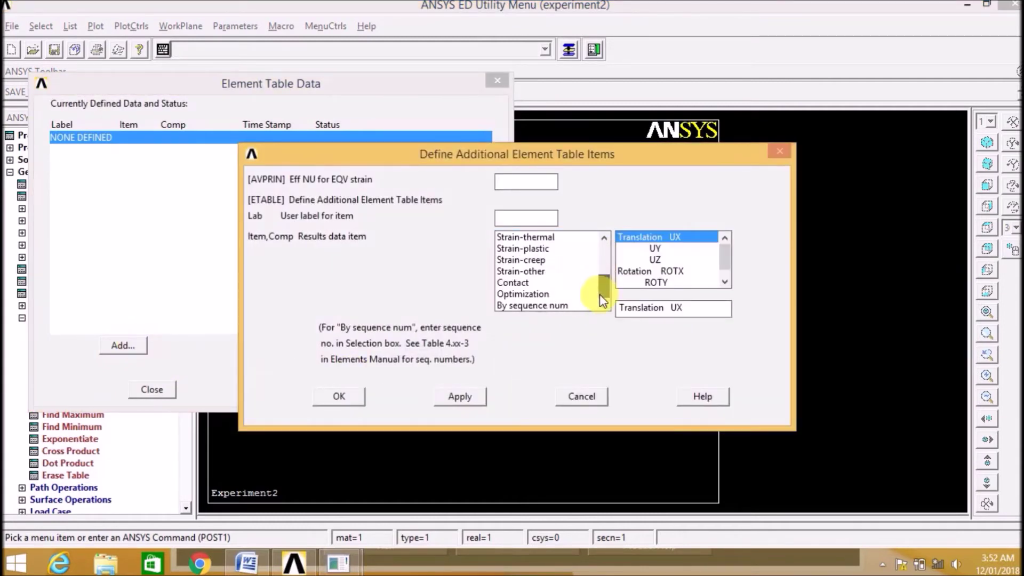
click(575, 307)
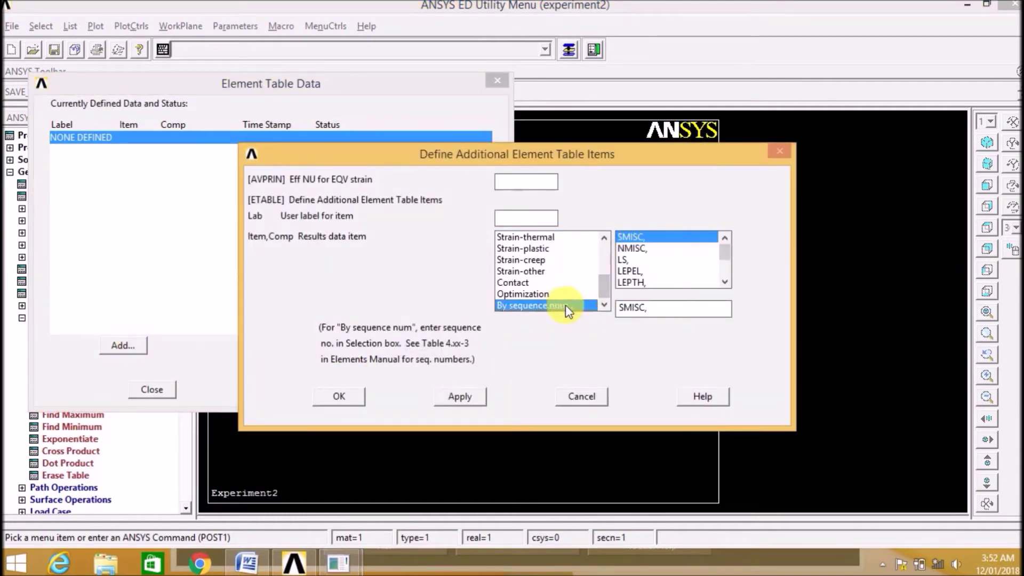
click(635, 260)
text(1)
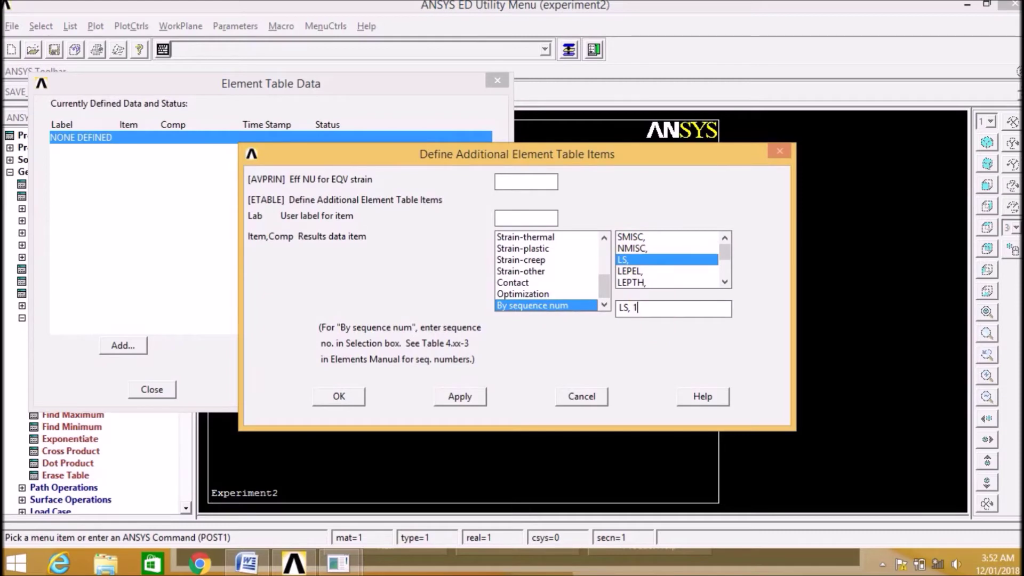
click(356, 395)
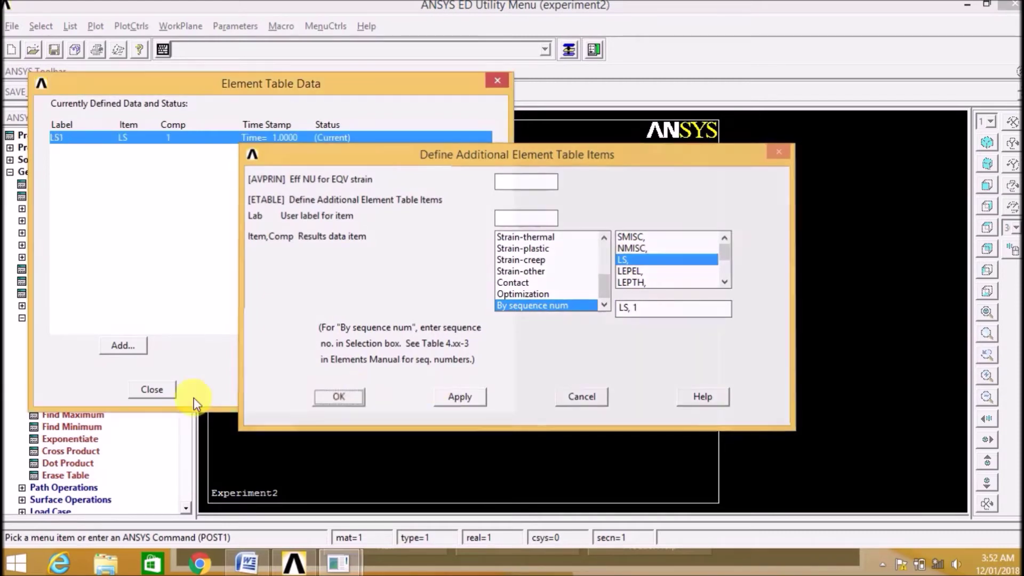
click(155, 396)
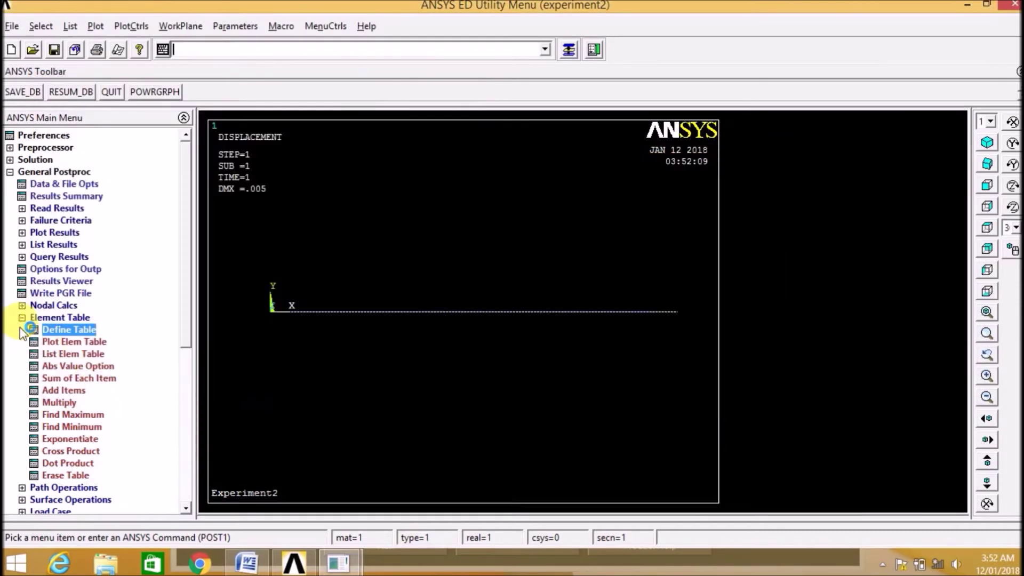
click(22, 317)
Plot the LS1 line-element result on both bar elements.
click(22, 233)
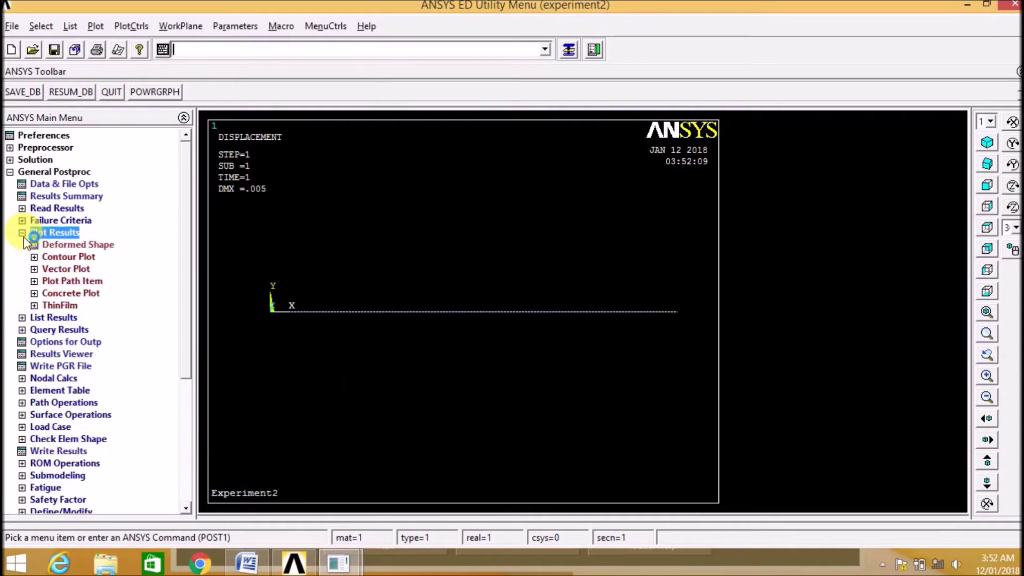
click(45, 260)
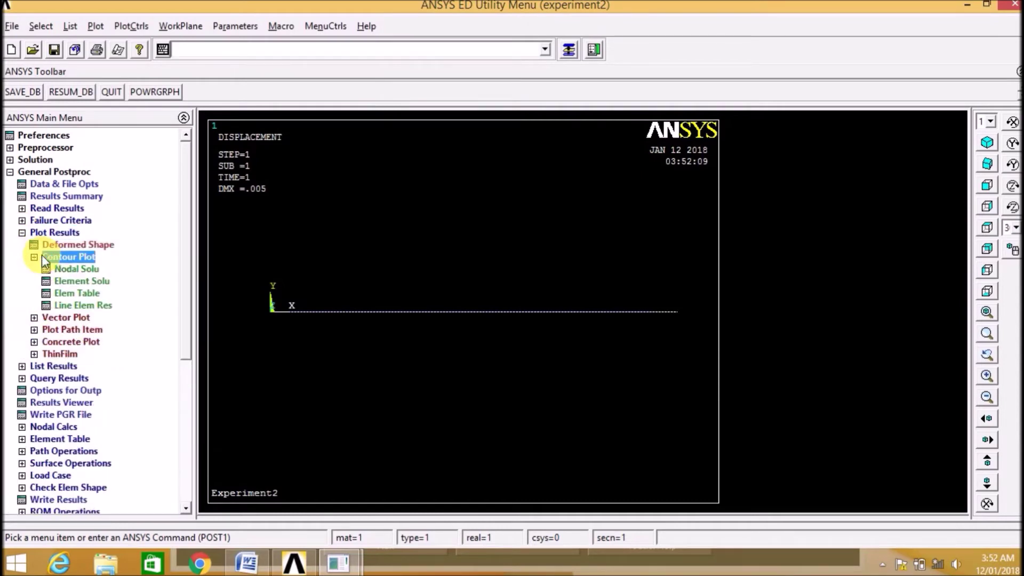
click(70, 303)
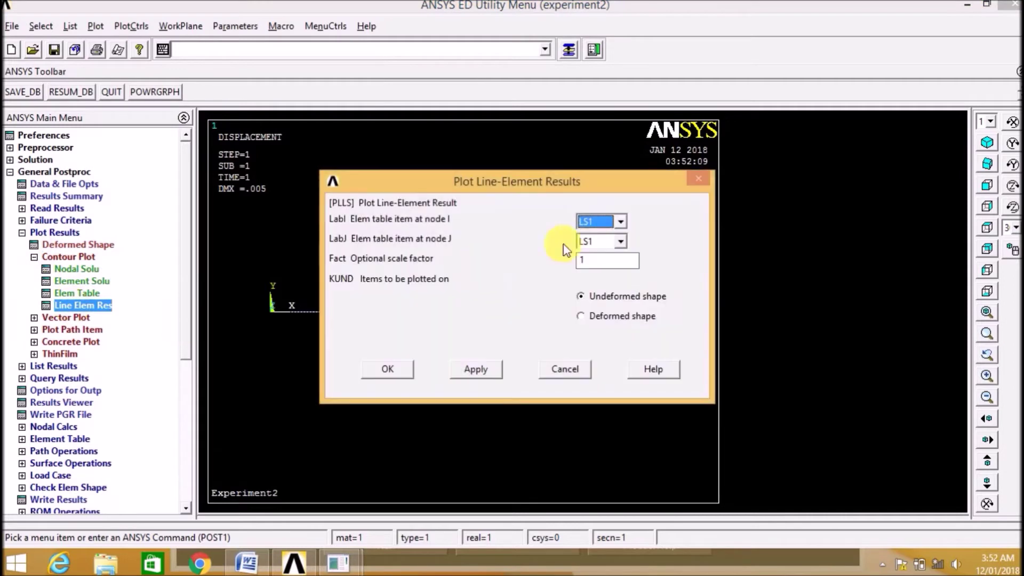
click(622, 222)
click(591, 240)
click(405, 371)
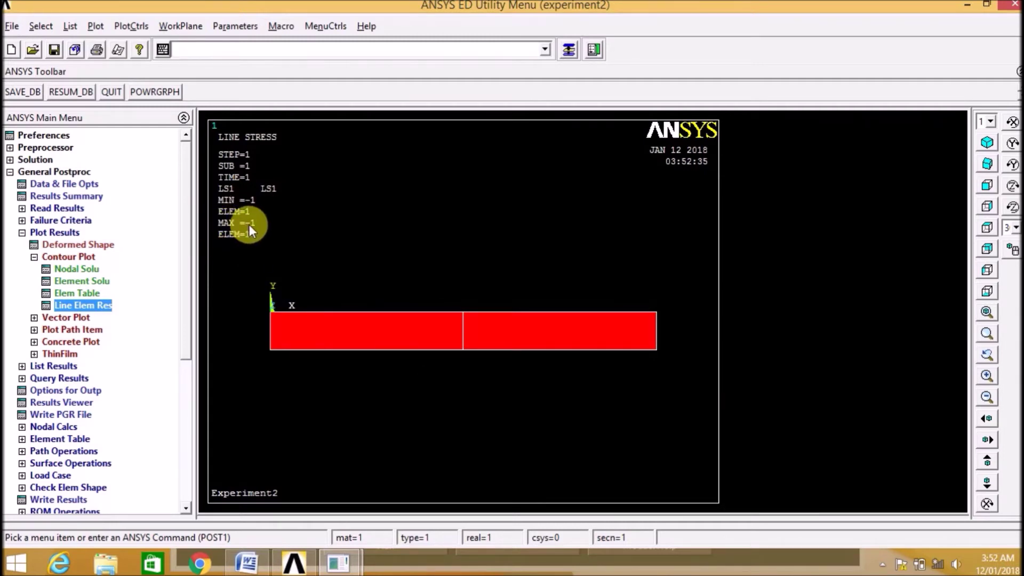
Contour the nodal displacement vector sum, peaking at 0.005.
click(63, 269)
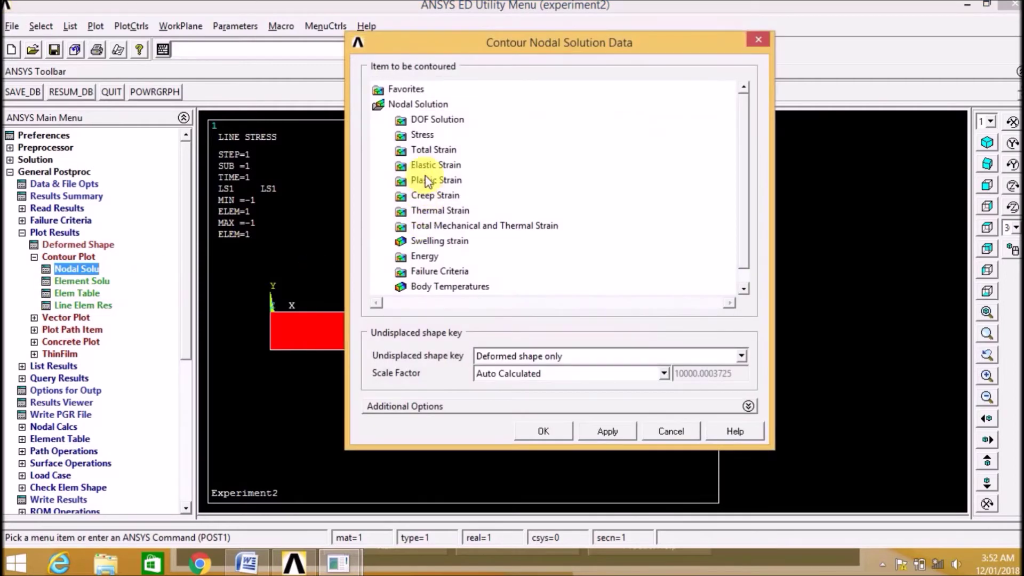
click(415, 119)
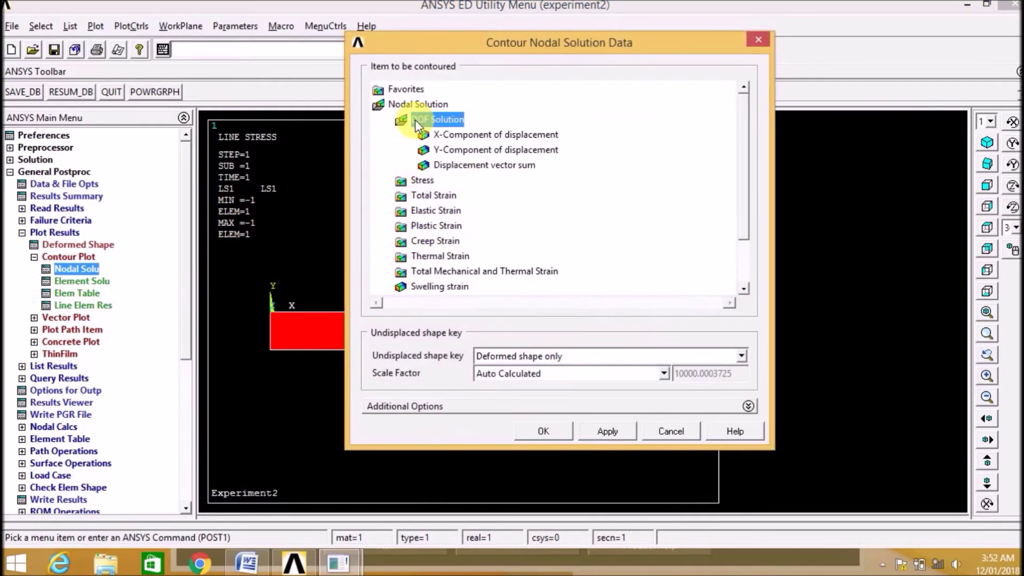
click(456, 165)
click(546, 431)
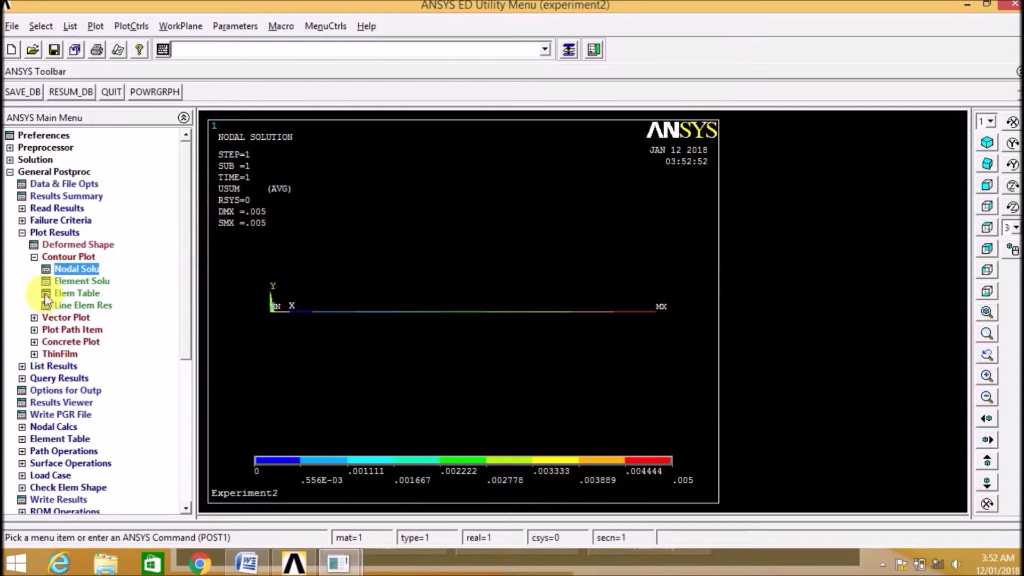
List element table item LS1, showing -1.0000 on both elements, then close the listing.
click(34, 257)
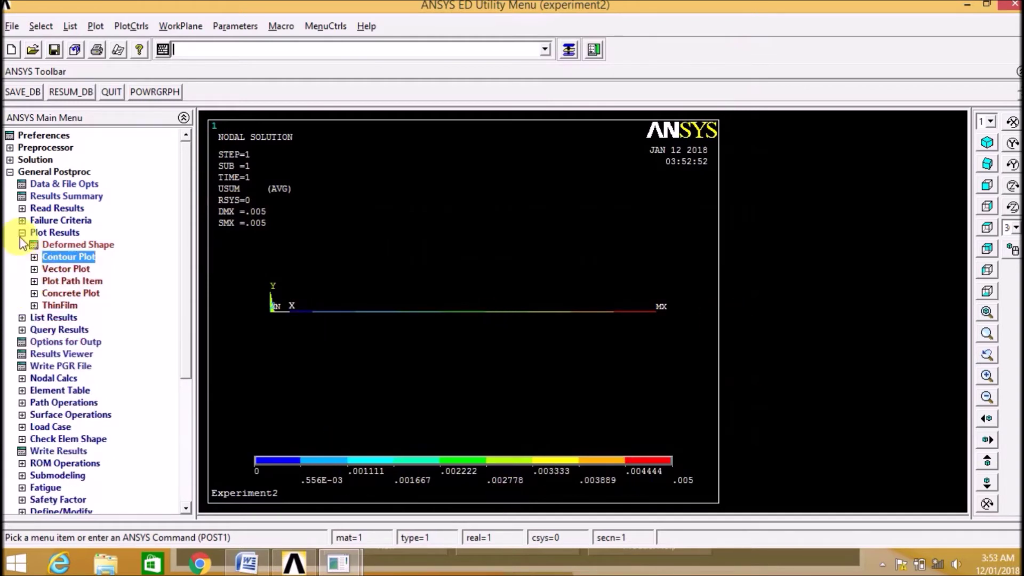
click(22, 233)
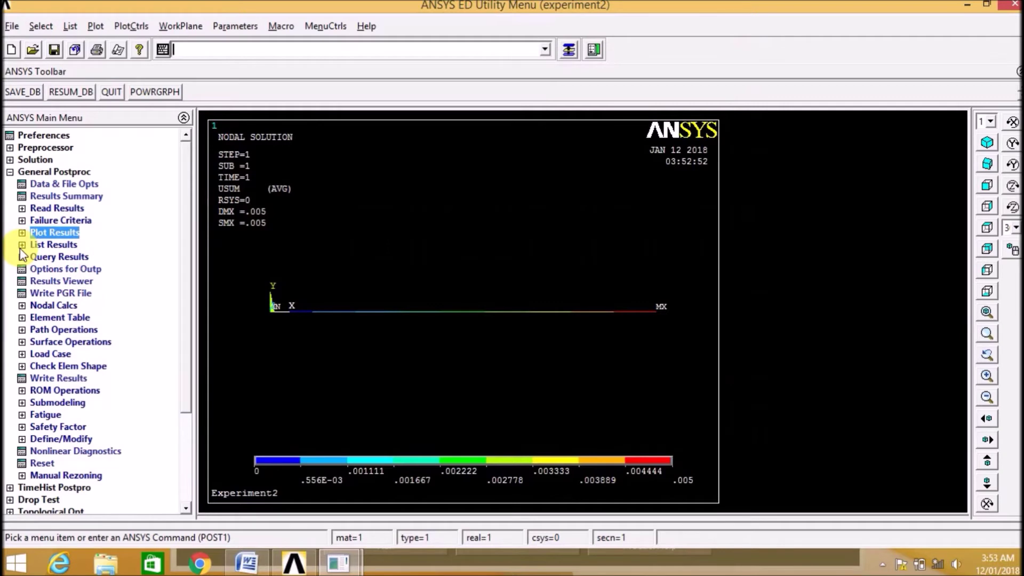
click(22, 245)
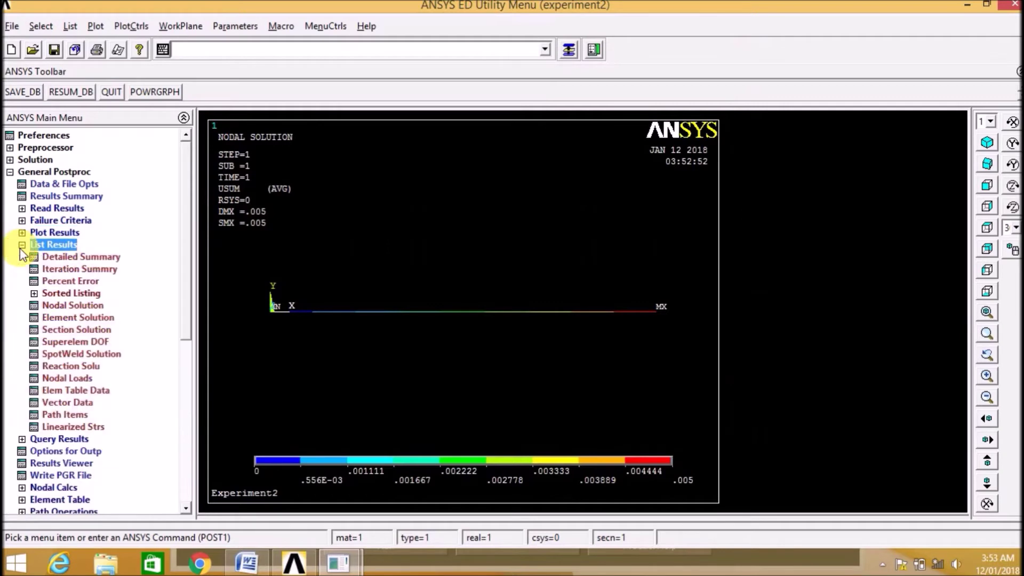
click(58, 390)
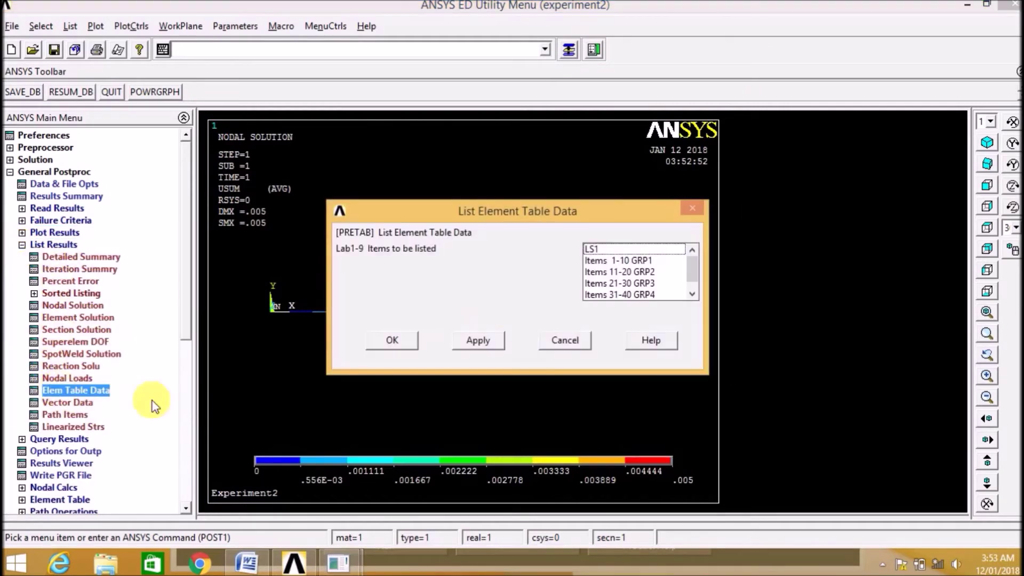
click(596, 250)
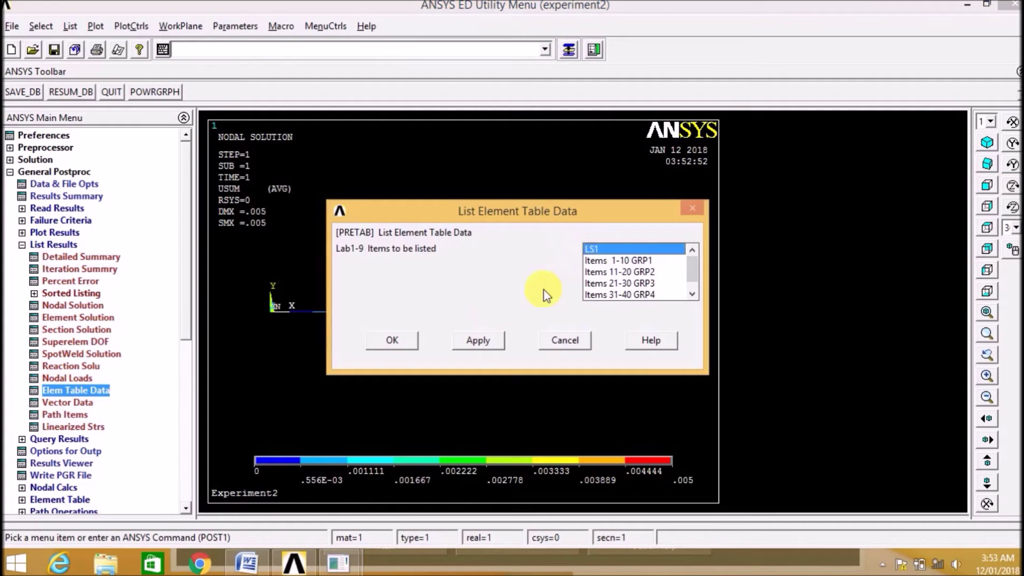
click(401, 340)
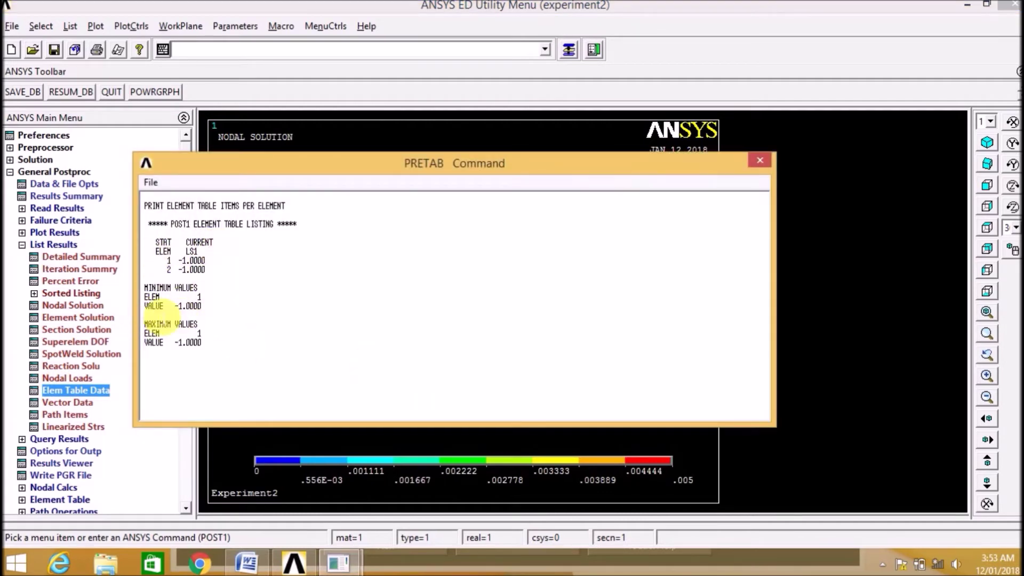
drag(145, 306, 216, 311)
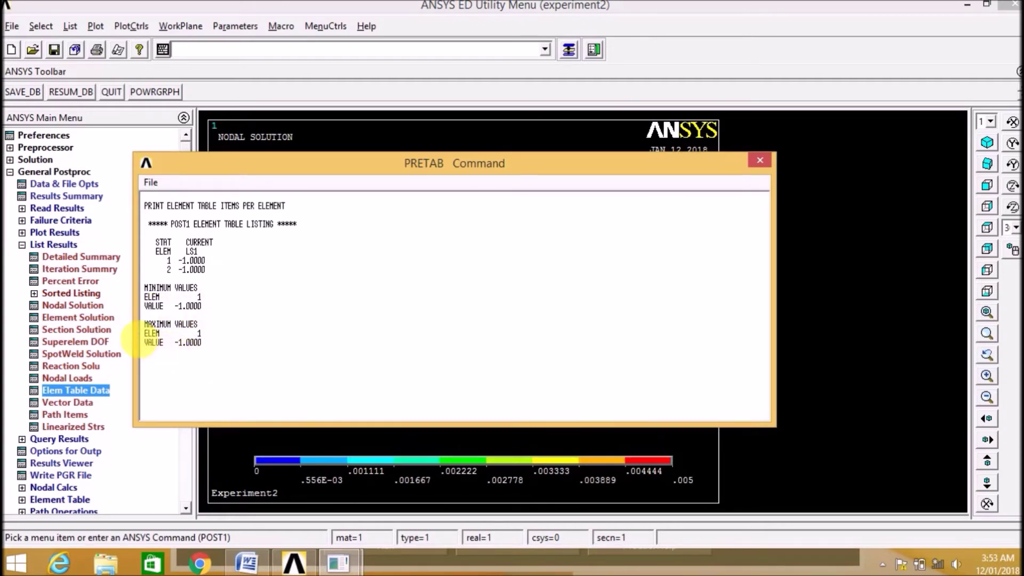
drag(145, 342, 214, 344)
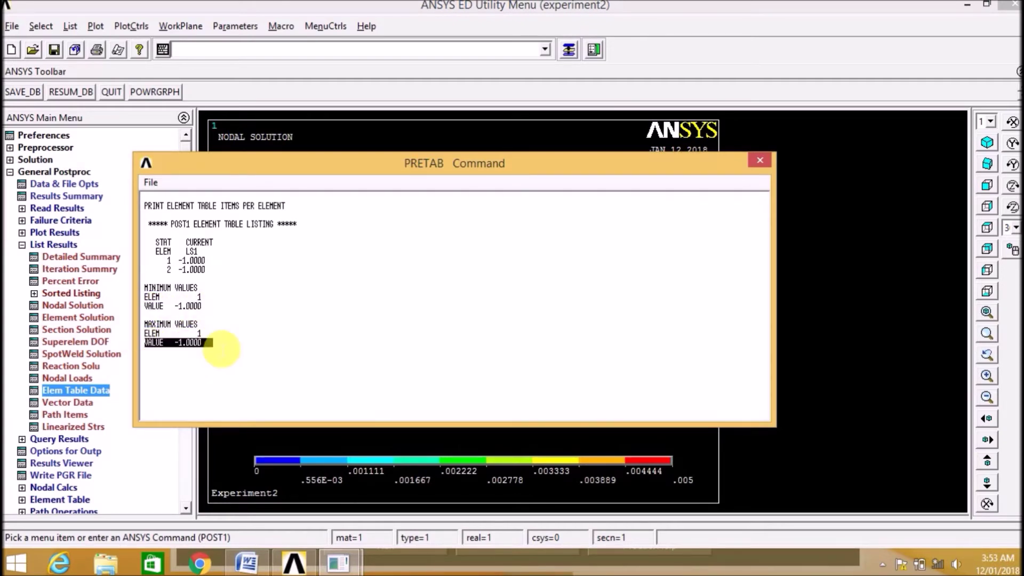
click(757, 160)
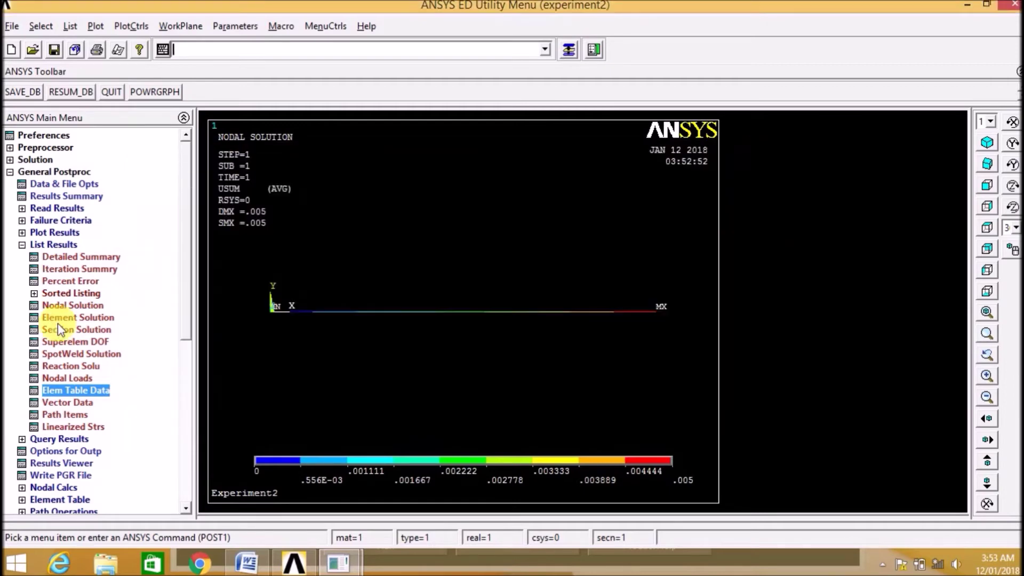
List the summed nodal loads, noting FX -10000 at node 1, then close the listing.
click(59, 376)
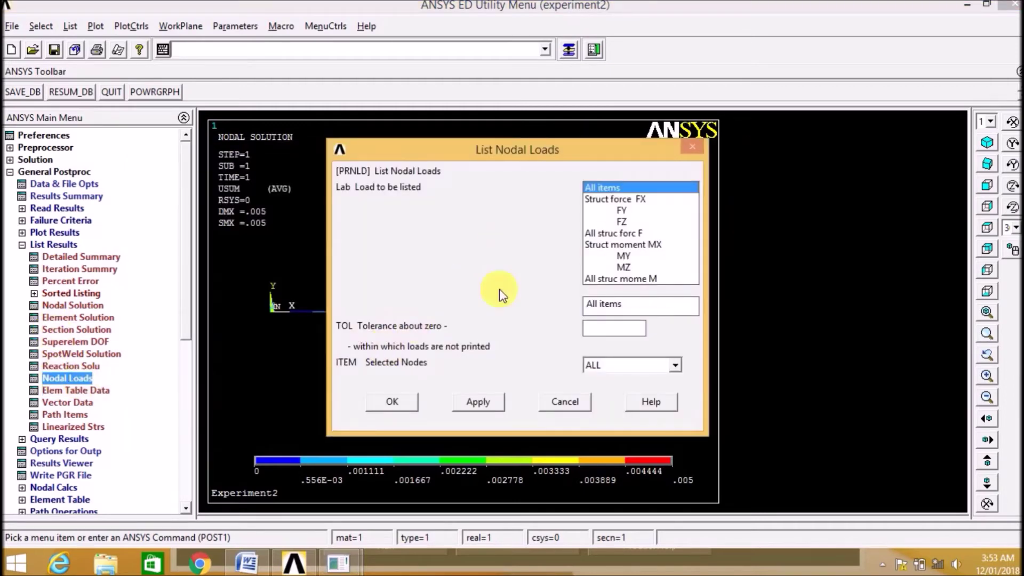
click(393, 402)
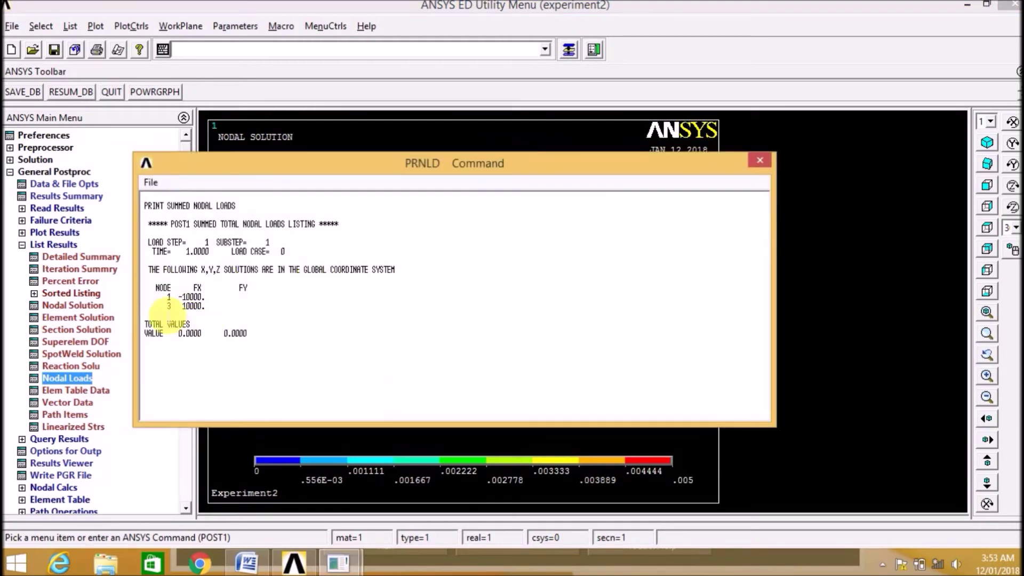
drag(167, 297, 201, 298)
click(173, 312)
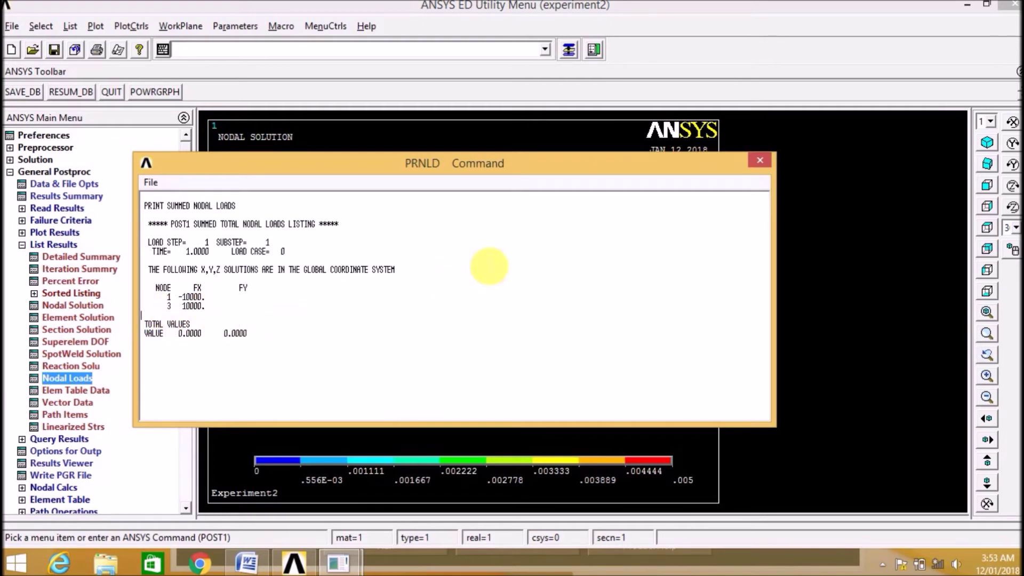
click(760, 160)
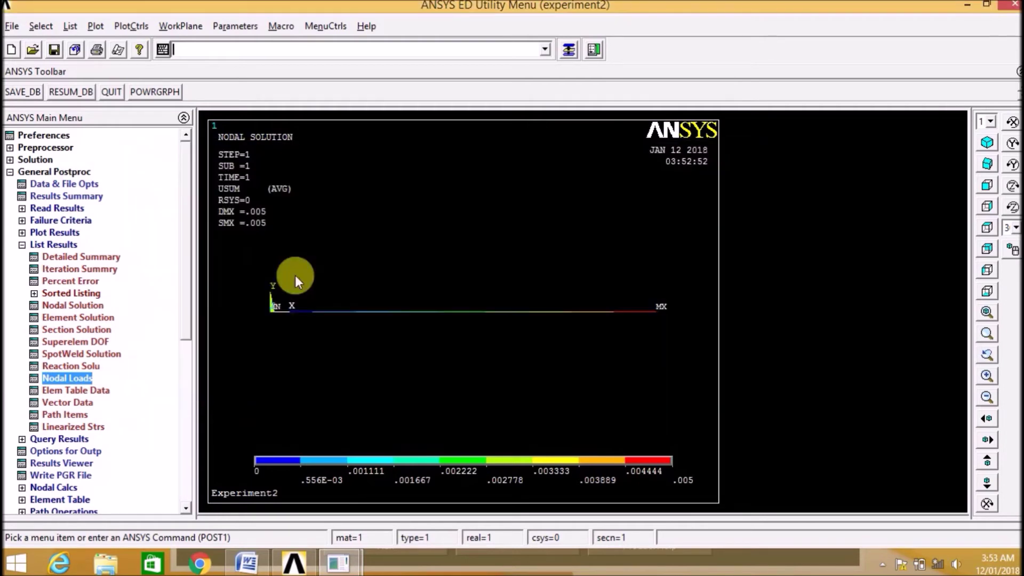
List nodal displacements (vector sum), confirming UX -0.0025 at node 2 and -0.005 at node 3.
click(80, 306)
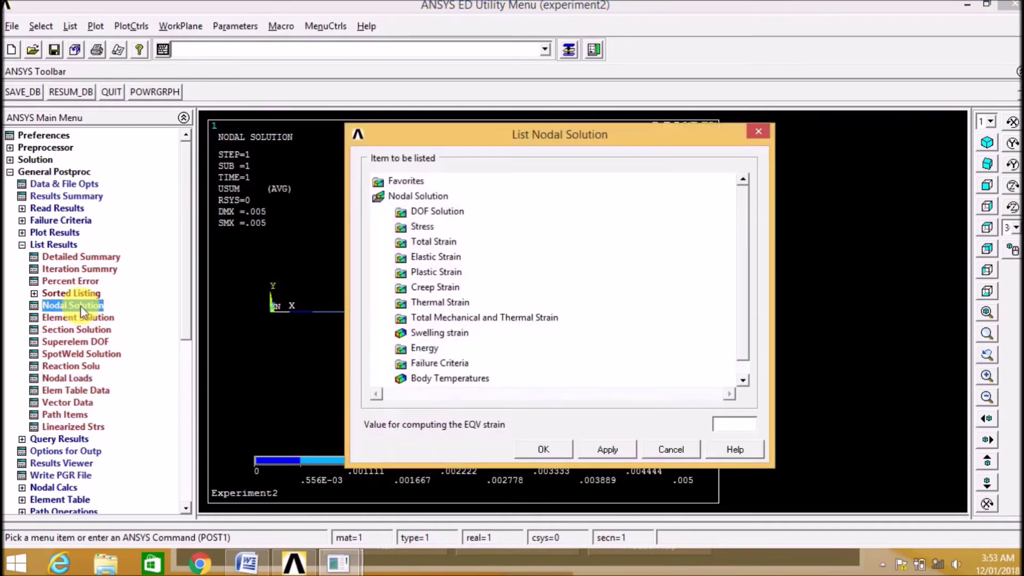
click(421, 213)
click(458, 258)
click(544, 449)
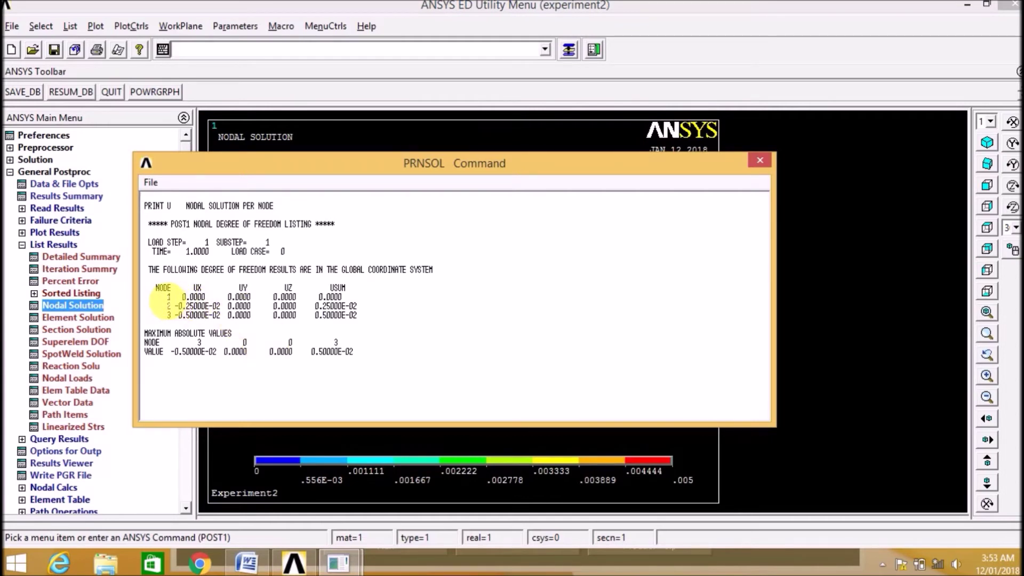
drag(164, 297, 220, 315)
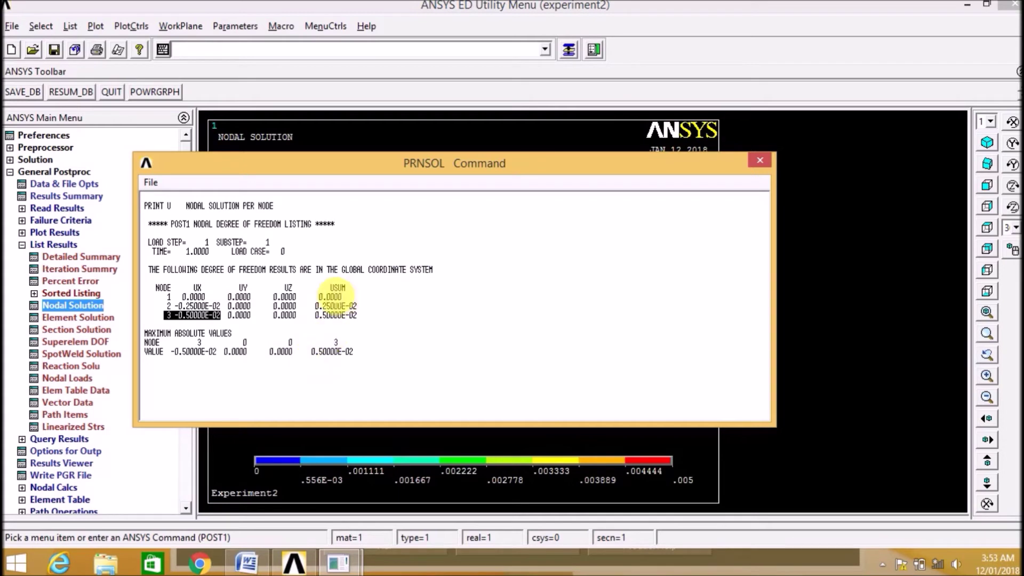
click(761, 160)
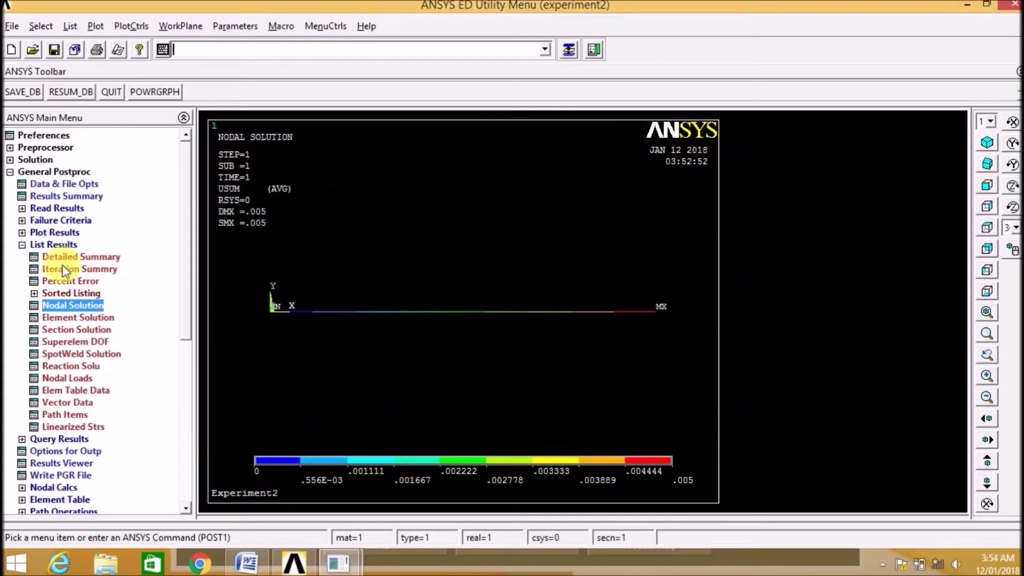
click(22, 245)
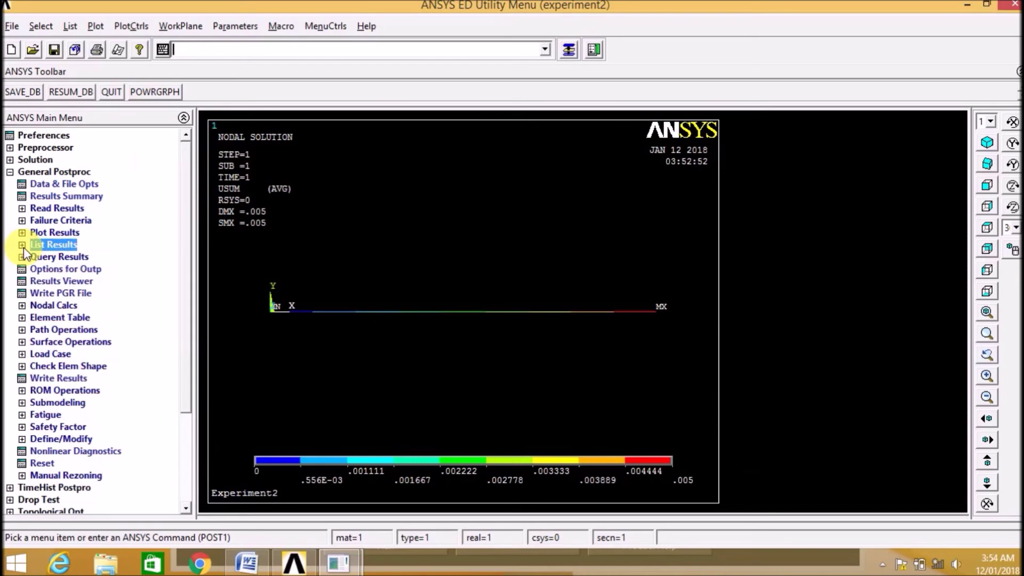
click(9, 173)
click(9, 172)
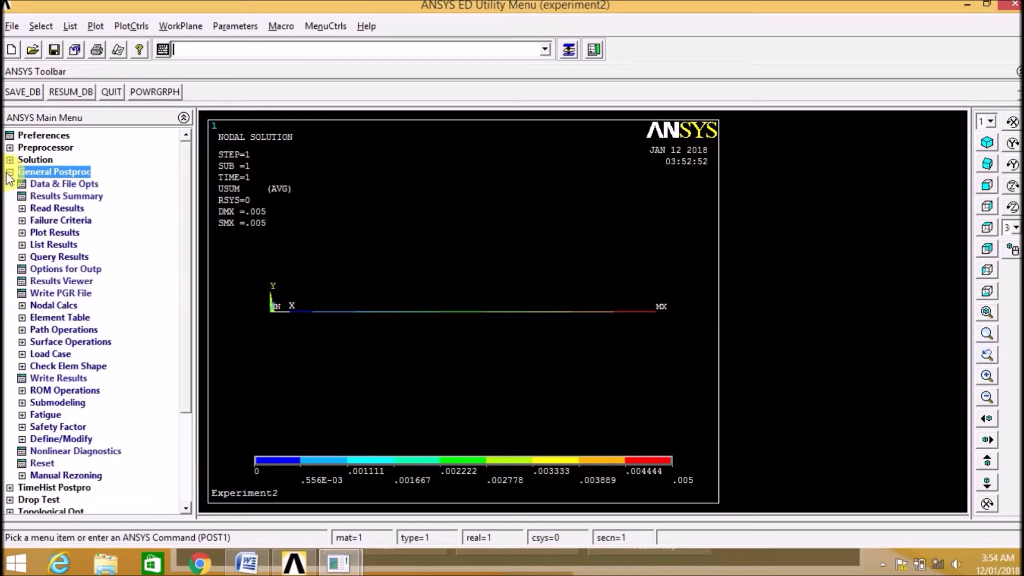
click(22, 245)
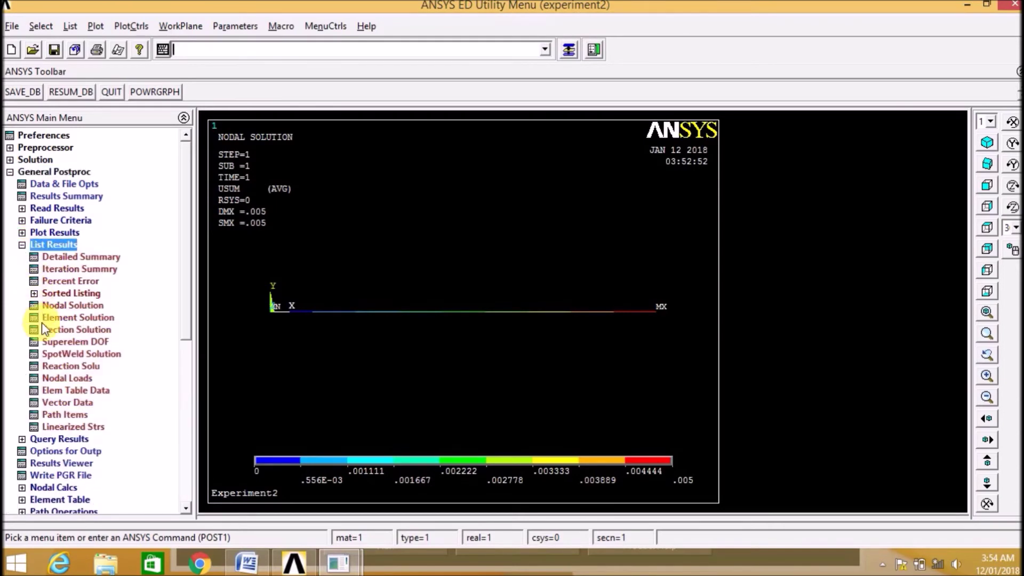
List the reaction forces, showing FX 10000 at node 1, then collapse the postprocessor menu.
click(58, 367)
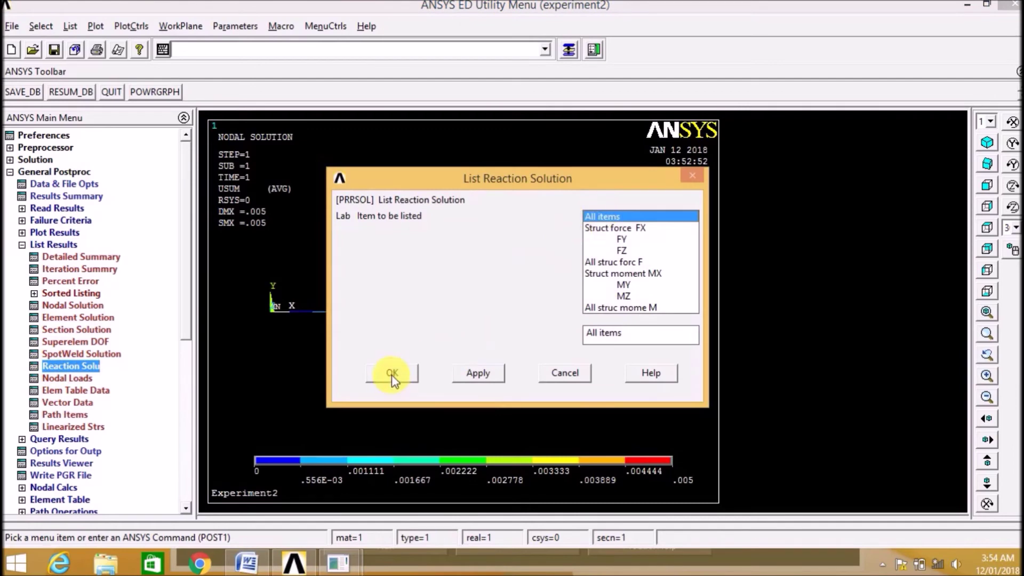
click(392, 375)
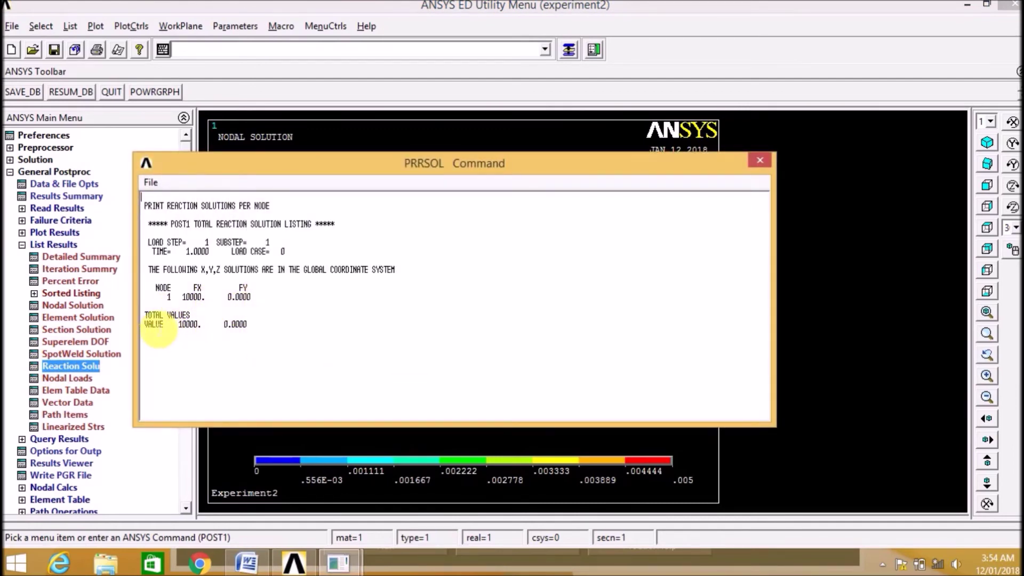
drag(148, 325, 267, 326)
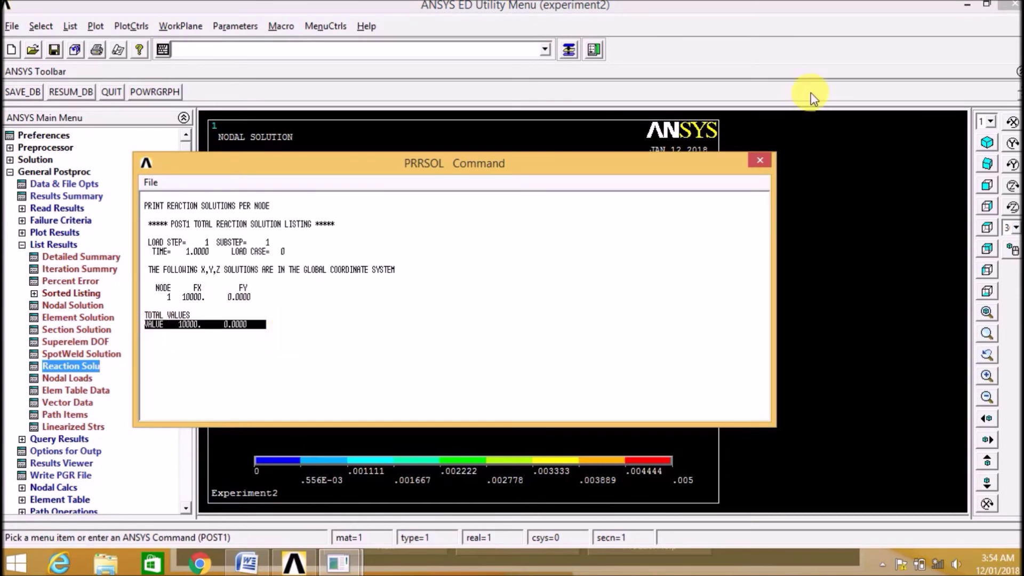
click(760, 160)
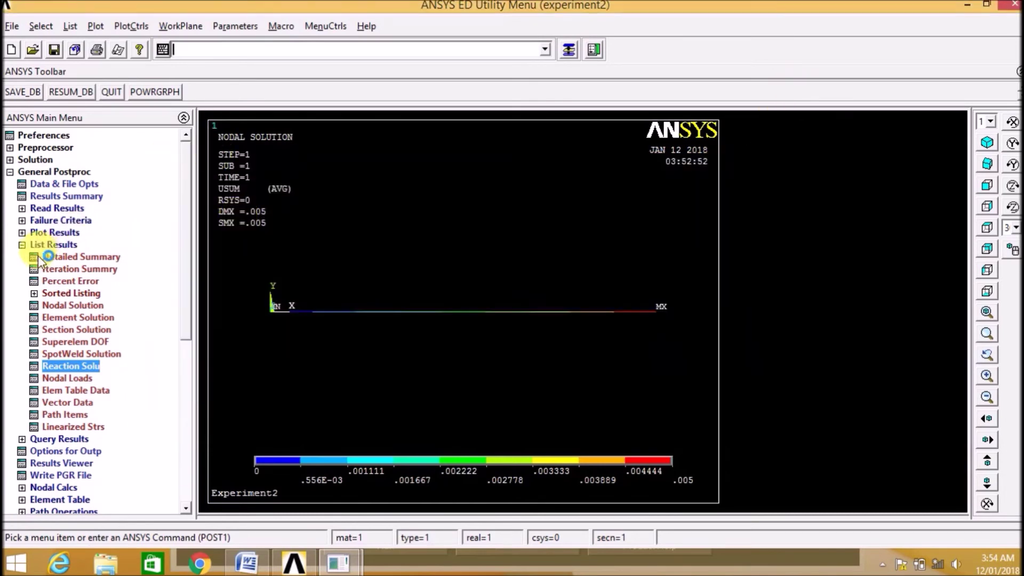
click(22, 245)
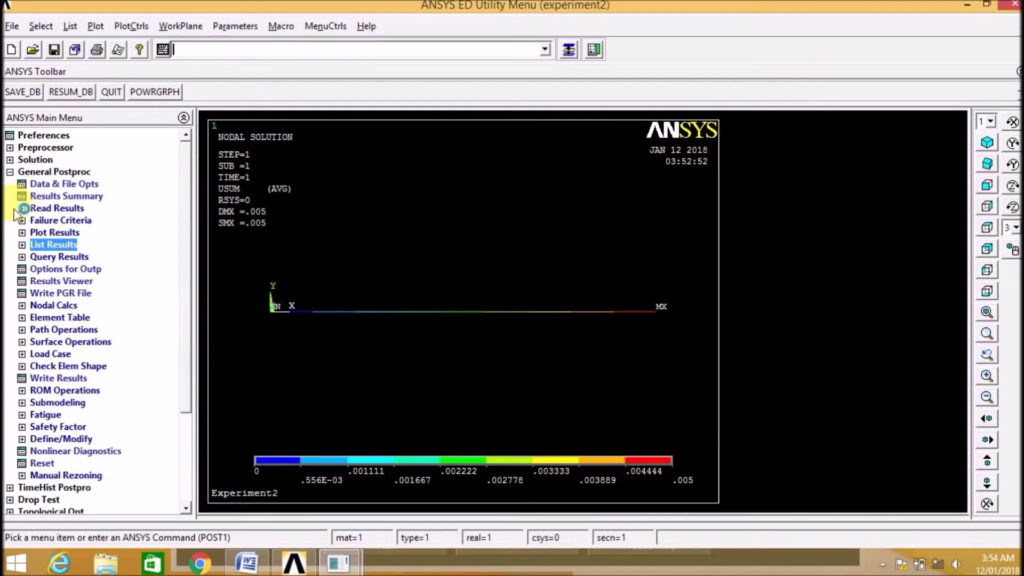
click(10, 171)
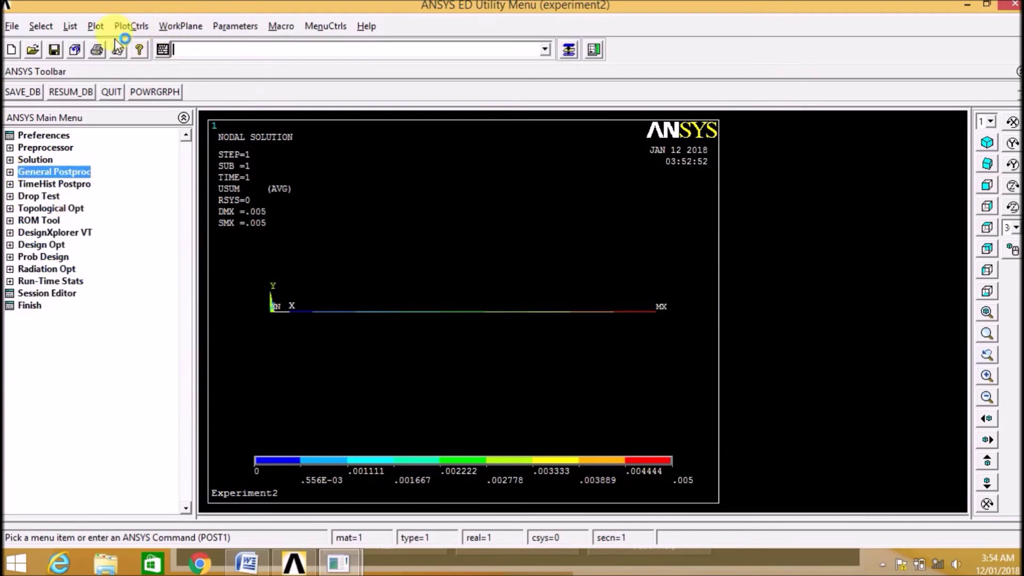
Animate the deformed plus undeformed shape over 10 frames, then close the playback.
click(127, 26)
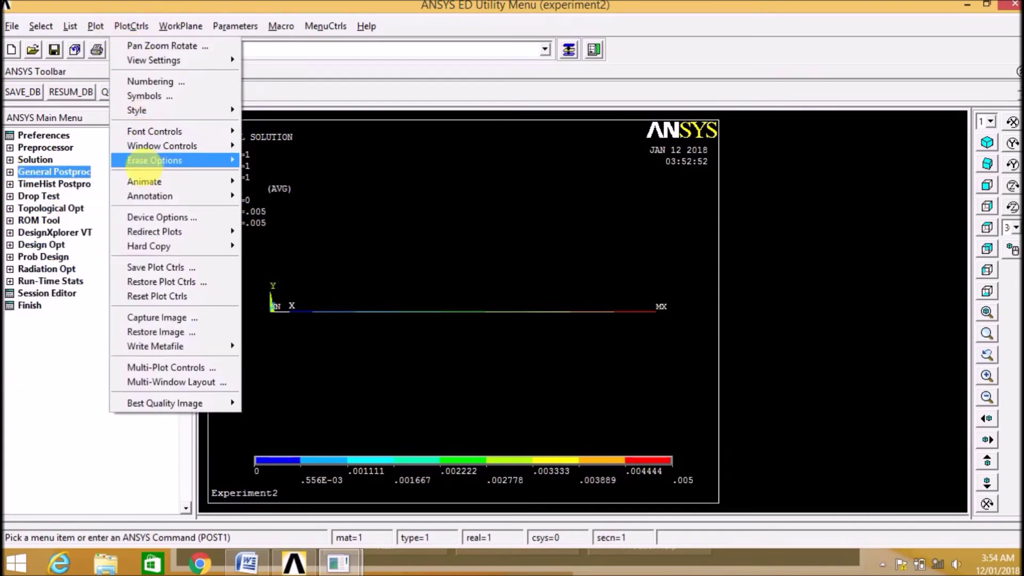
mouse_move(148, 183)
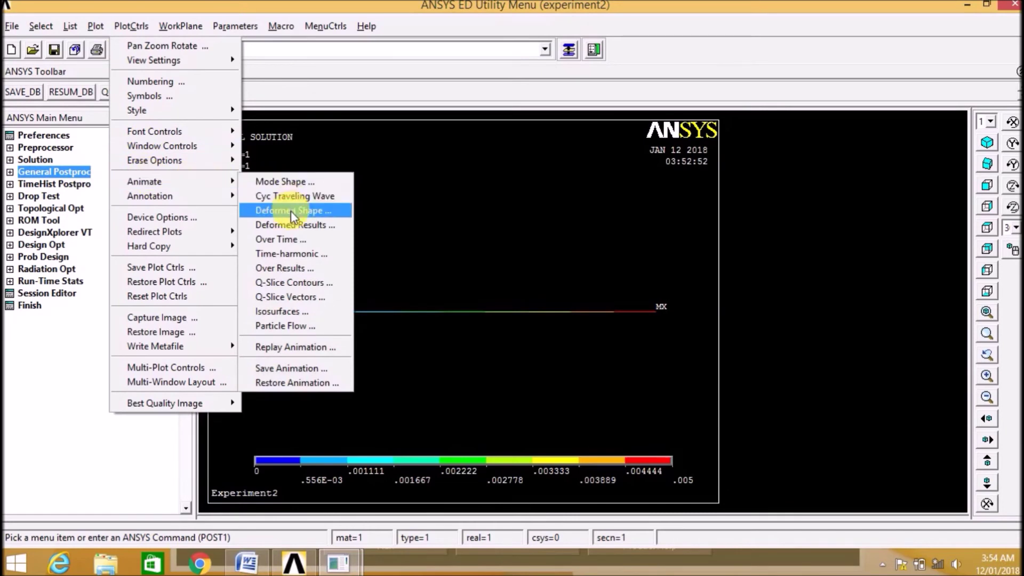
click(272, 204)
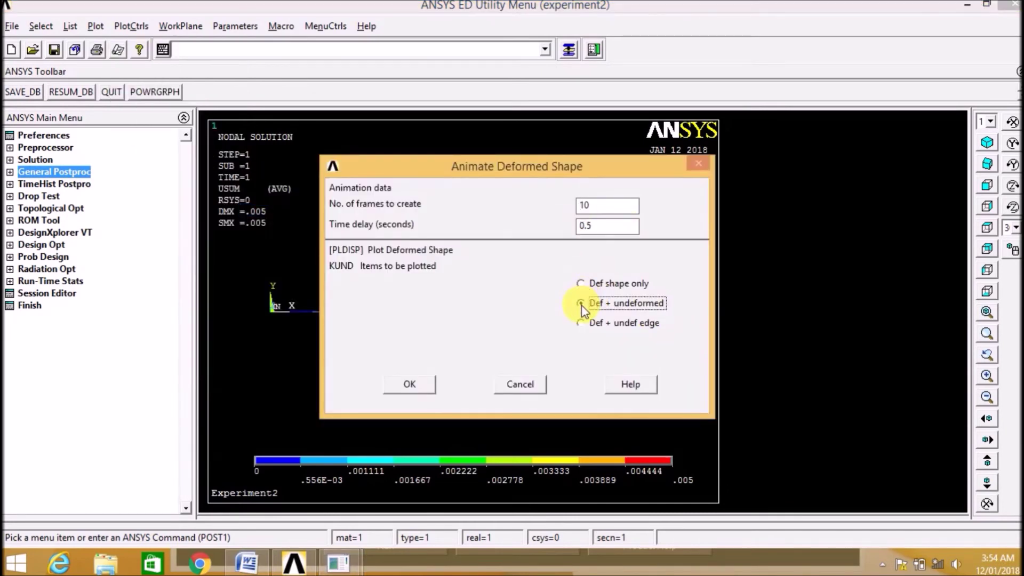
click(421, 385)
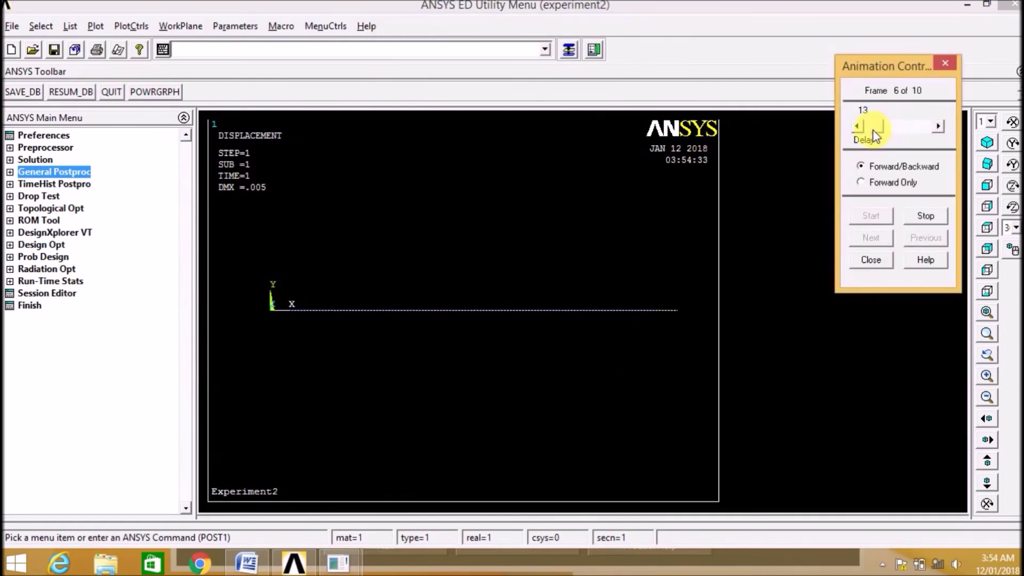
click(866, 262)
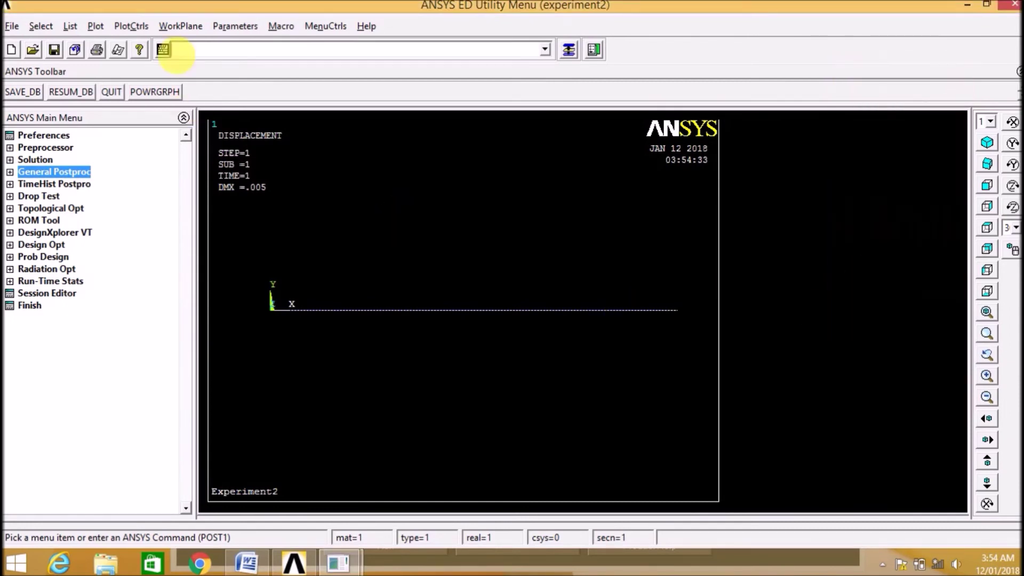
click(131, 28)
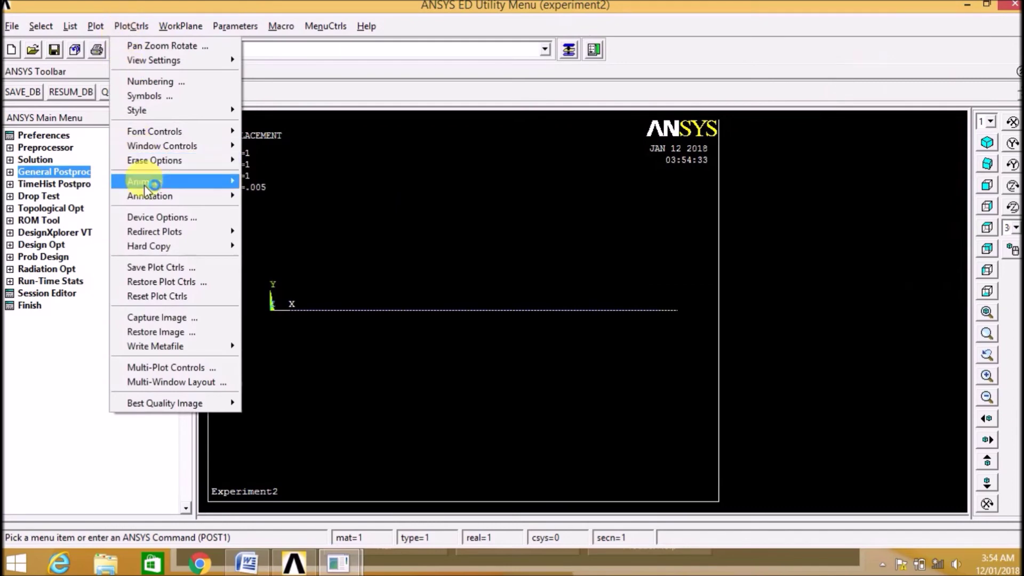
Animate the UX displacement contour over 10 frames with frame delay 10, then close playback.
mouse_move(147, 181)
click(301, 228)
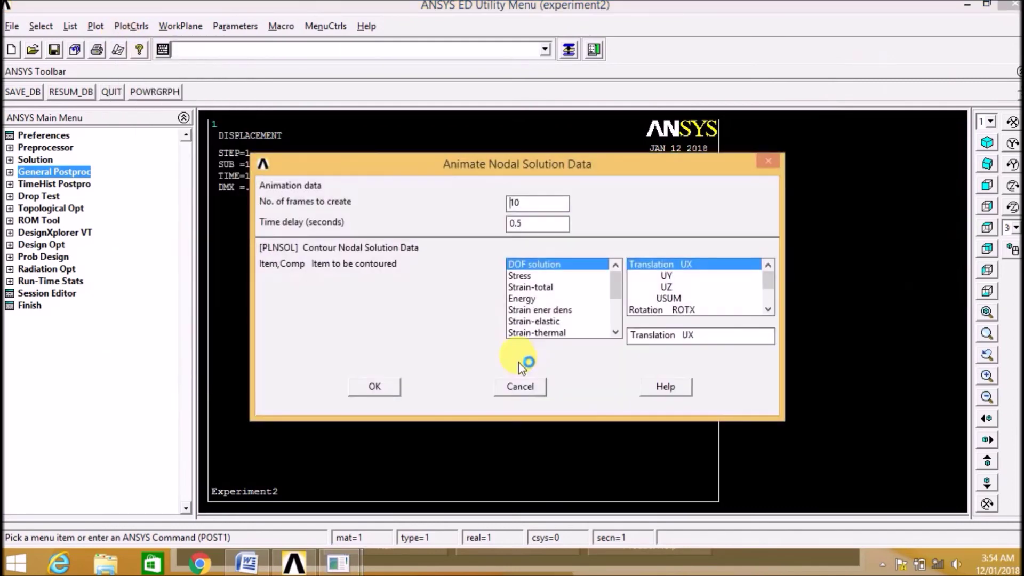
click(375, 386)
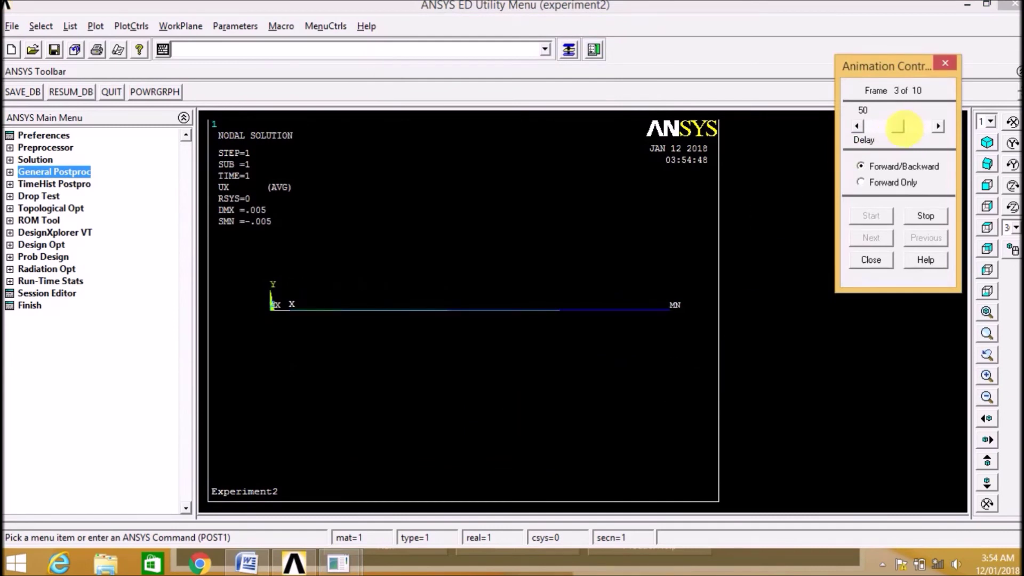
drag(898, 126, 879, 128)
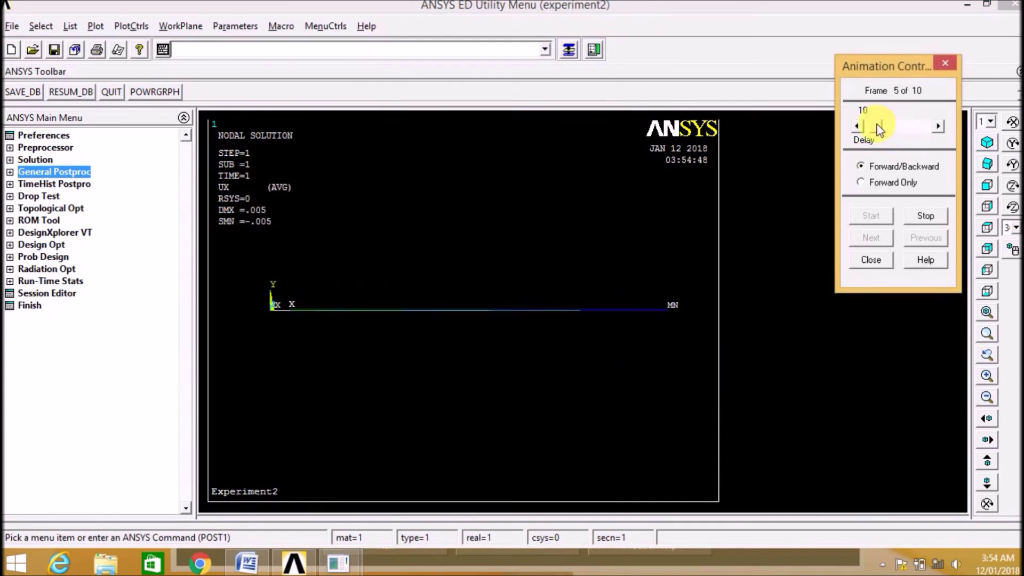
click(872, 261)
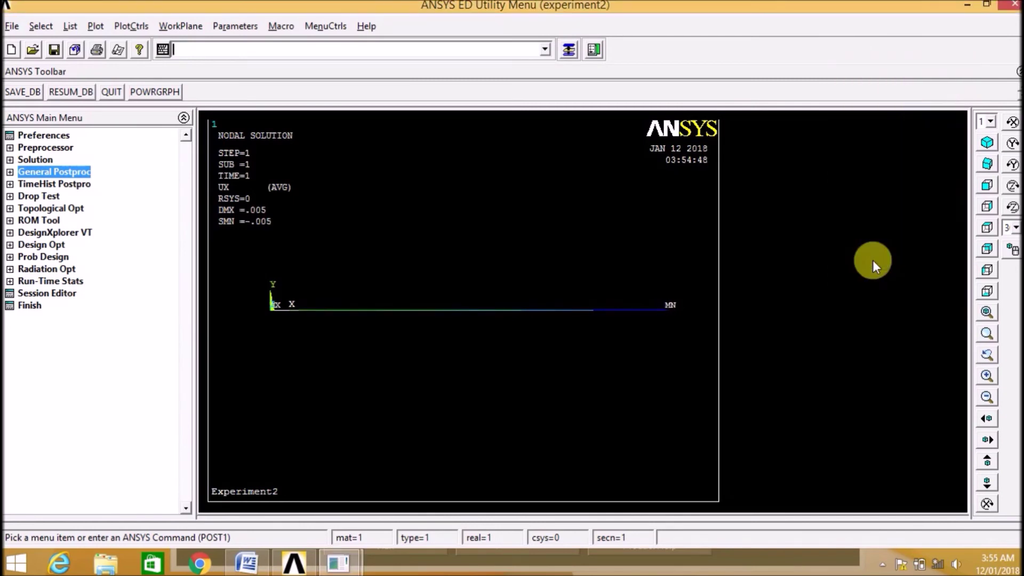
Turn ESHAPE on to draw the bar's real cross-section, and switch to isometric view.
click(131, 28)
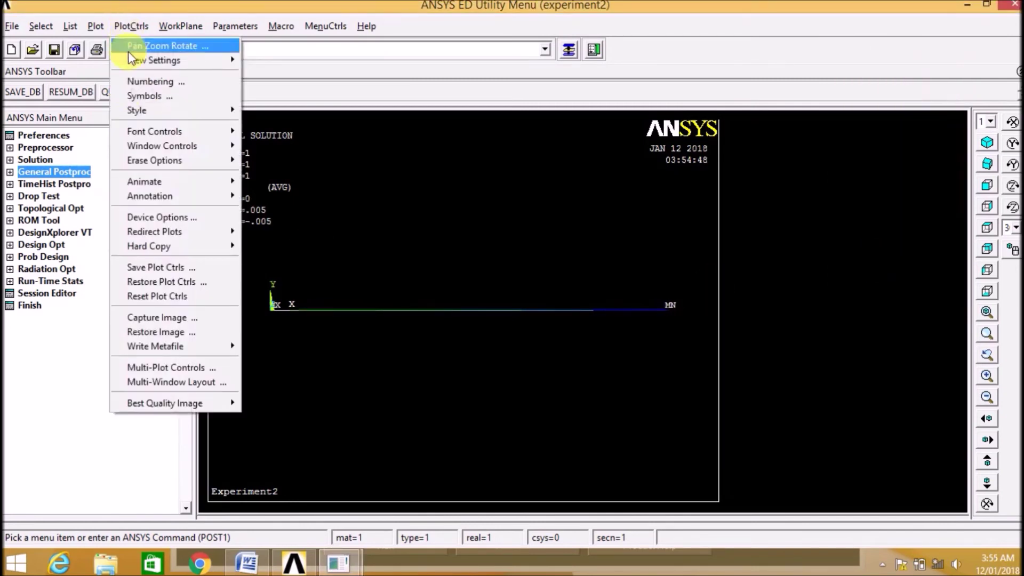
mouse_move(143, 109)
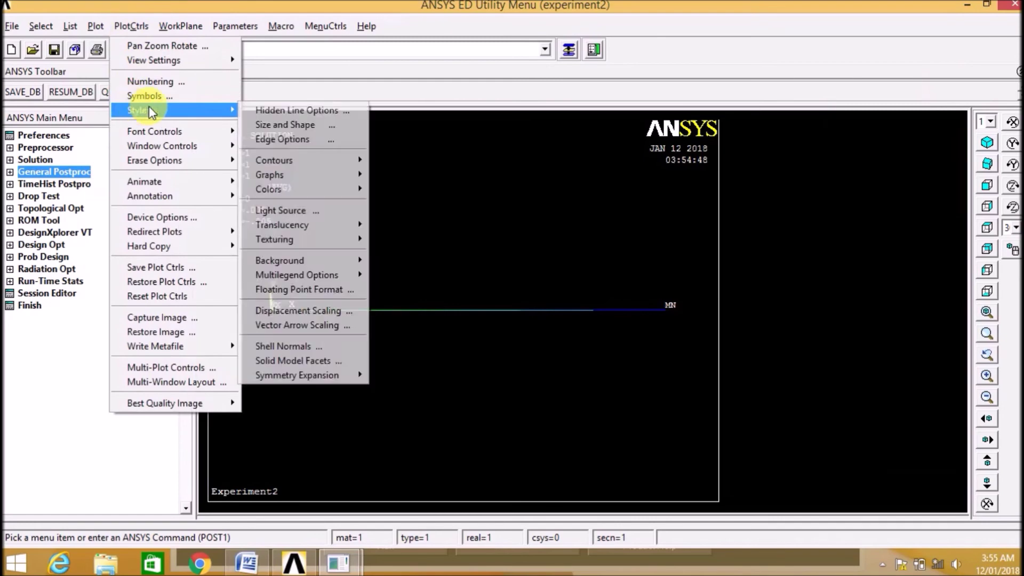
click(280, 124)
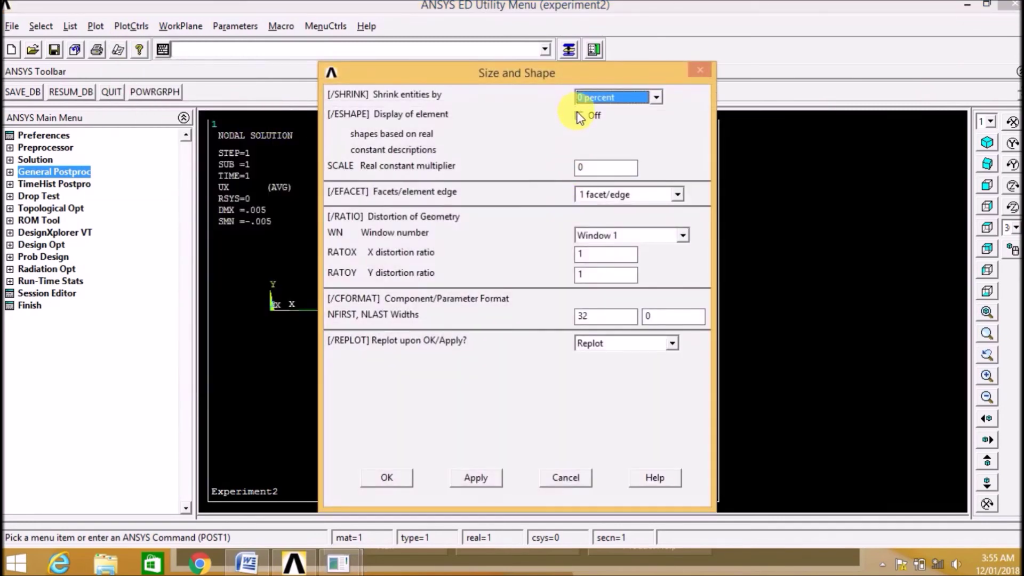
click(579, 116)
click(393, 477)
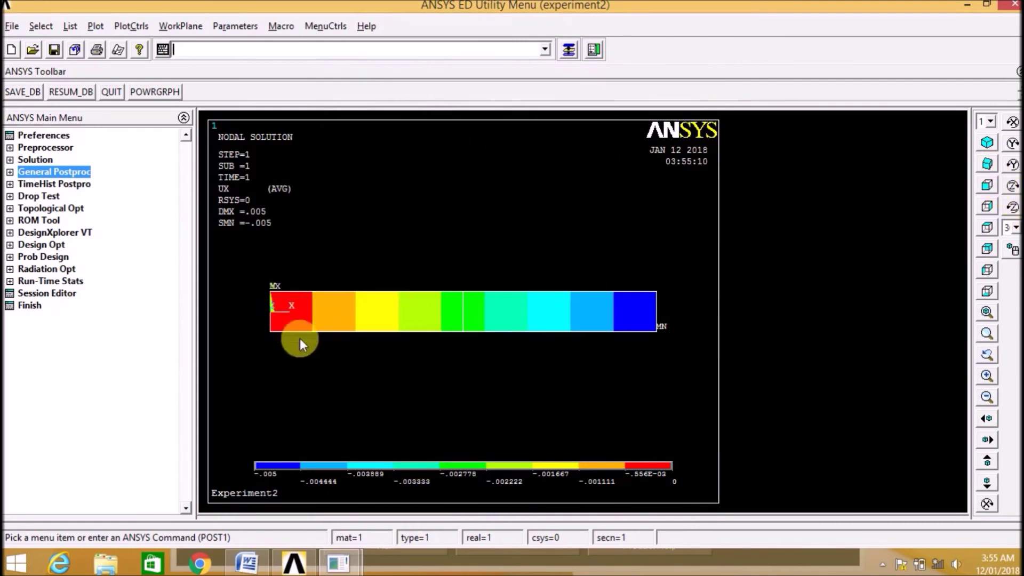
click(987, 163)
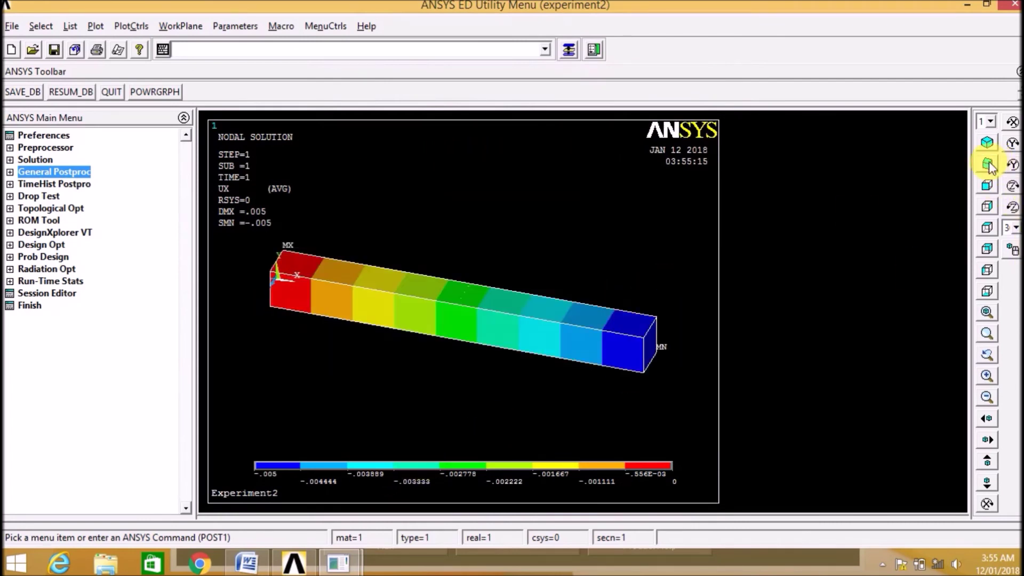
click(118, 29)
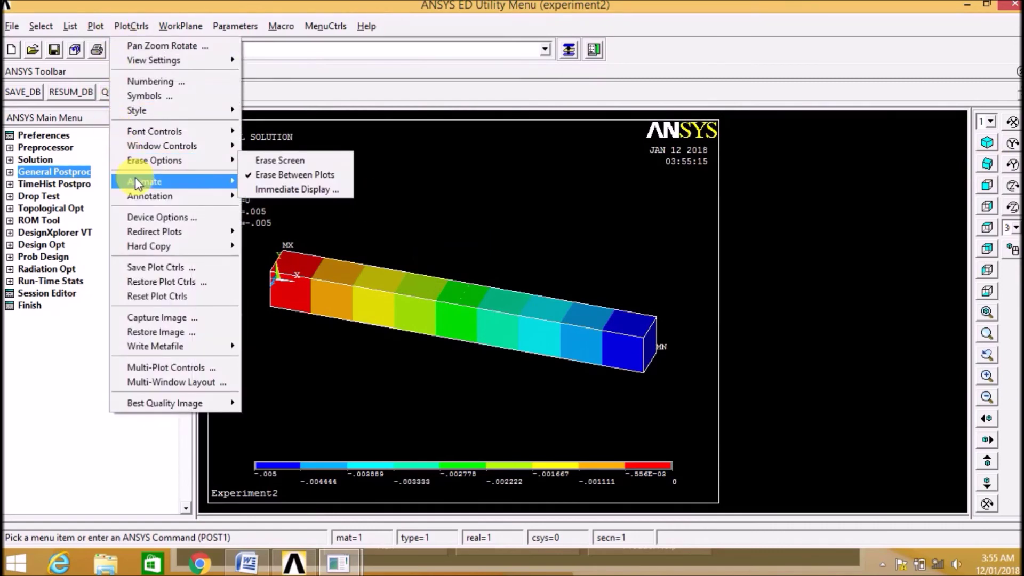
Animate the solid bar's deformed shape with delay 18, forward only, then close playback.
mouse_move(137, 184)
click(286, 213)
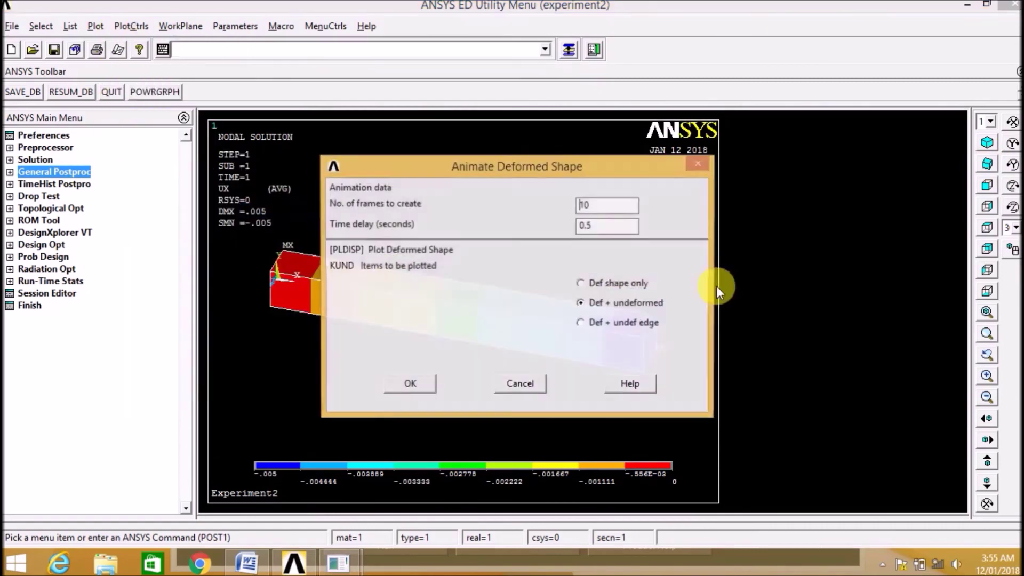
click(418, 383)
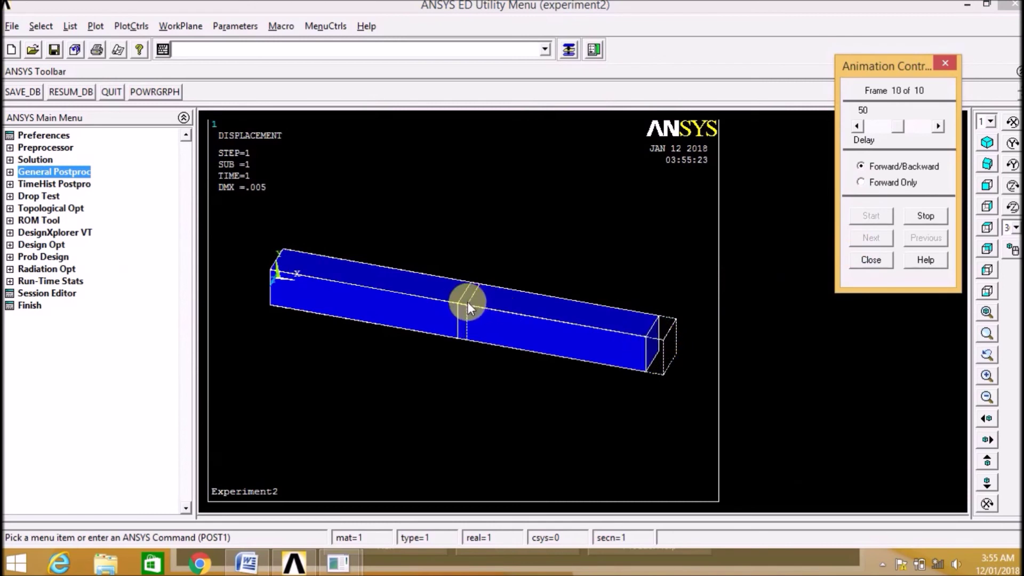
drag(896, 134, 878, 132)
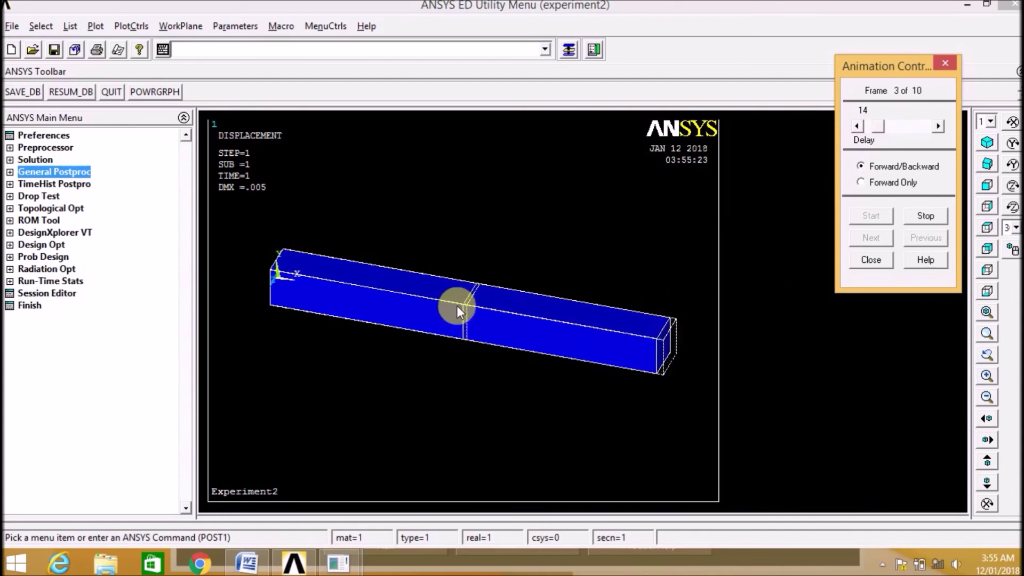
click(862, 182)
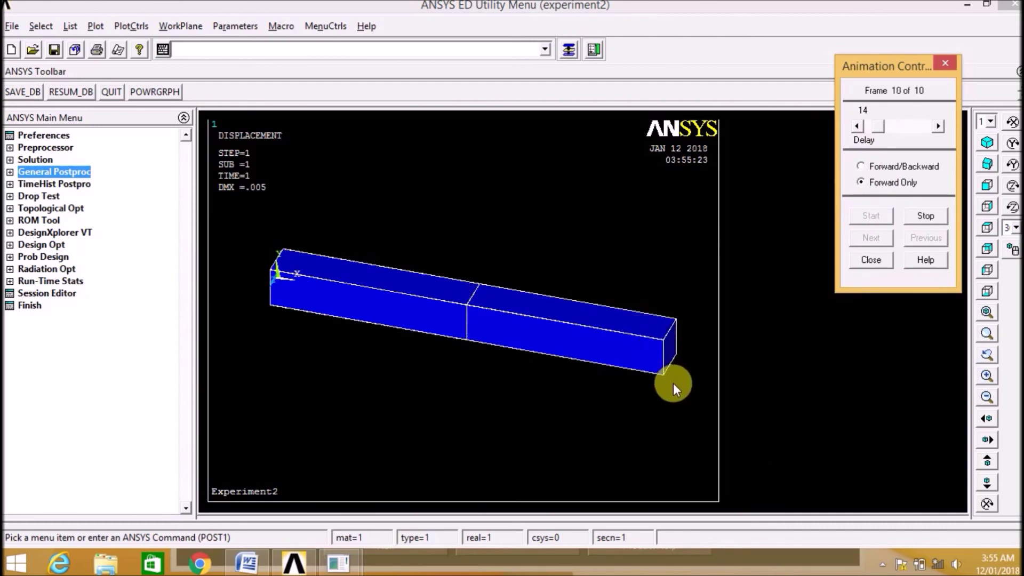
click(880, 261)
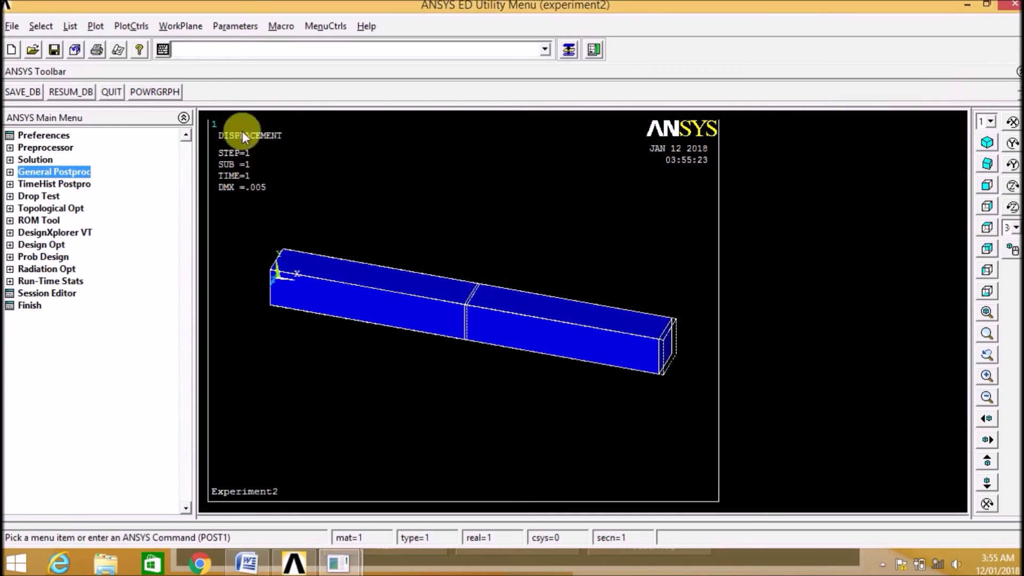
Play the UX contour animation on the 3D bar with delay 18, looping forward only.
click(144, 27)
mouse_move(149, 184)
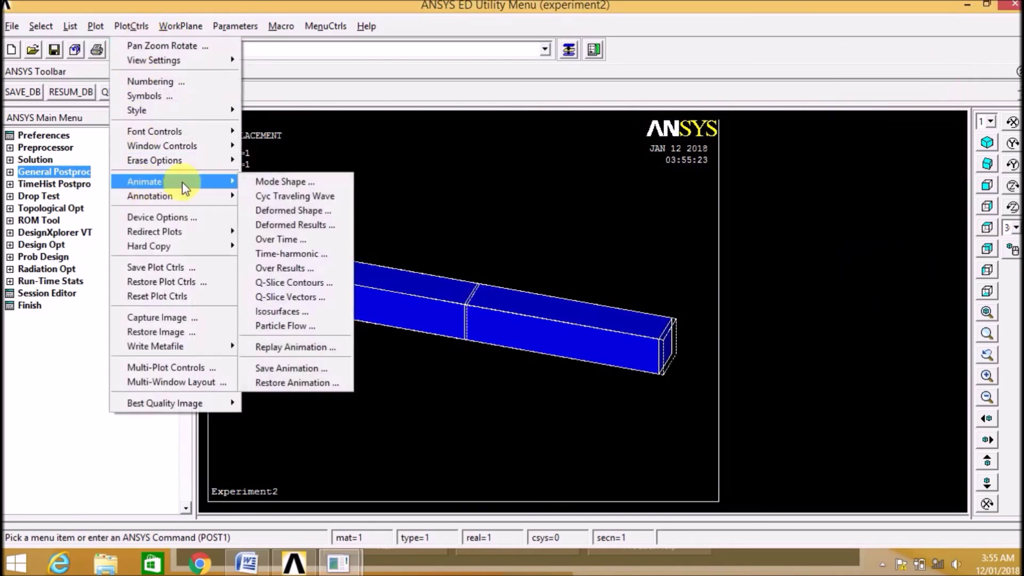
click(291, 226)
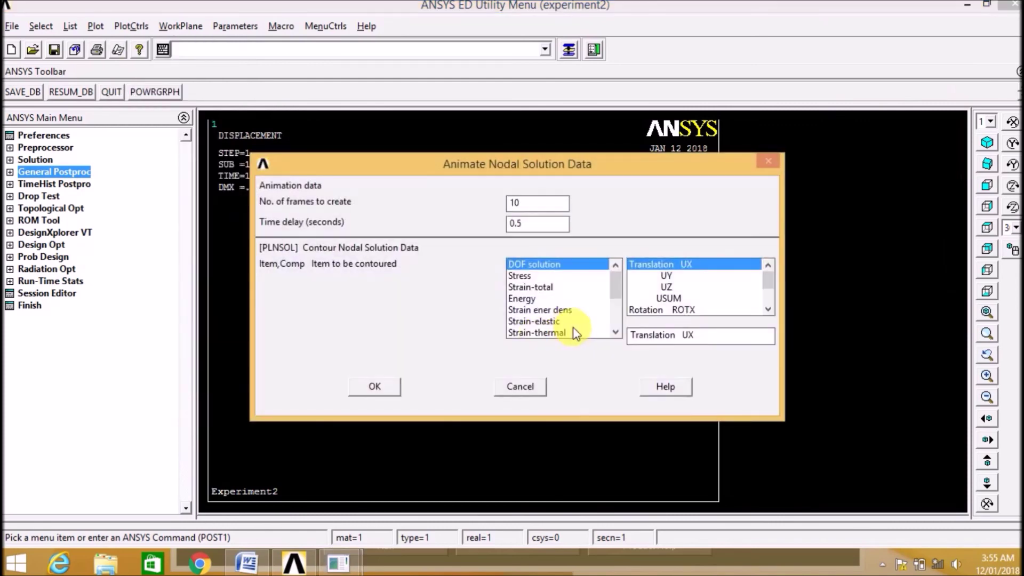
click(372, 388)
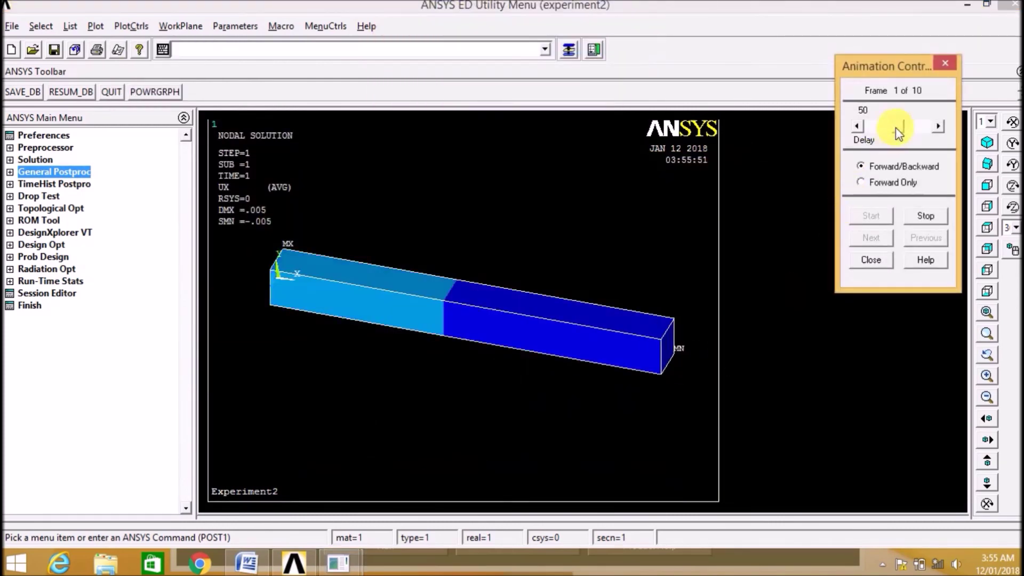
drag(882, 133, 879, 132)
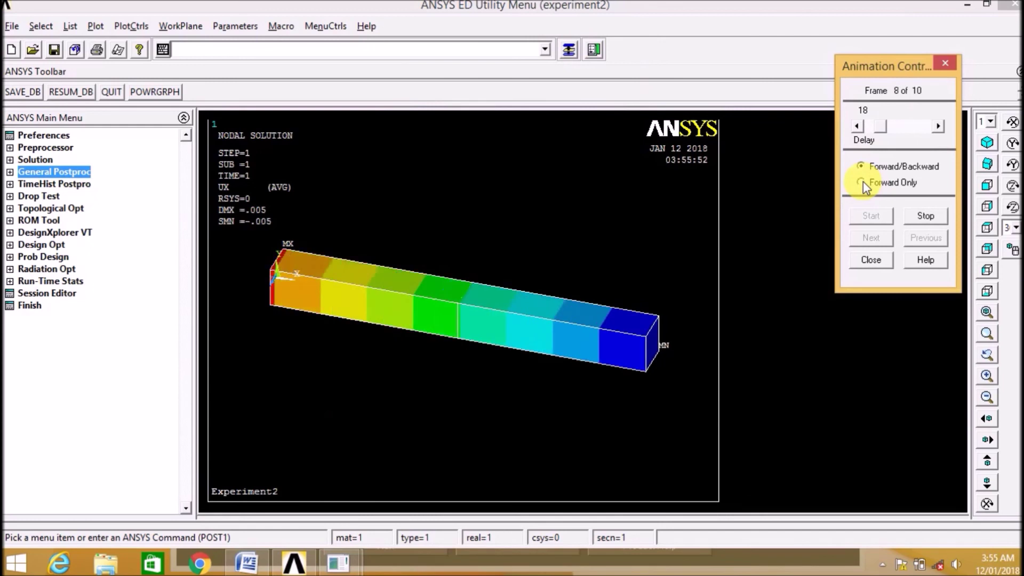
click(863, 182)
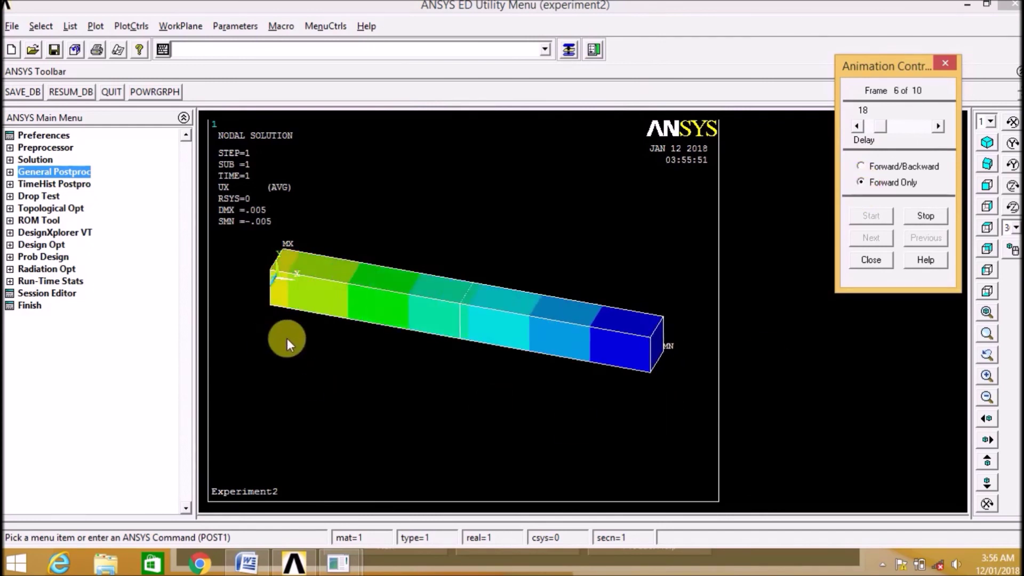